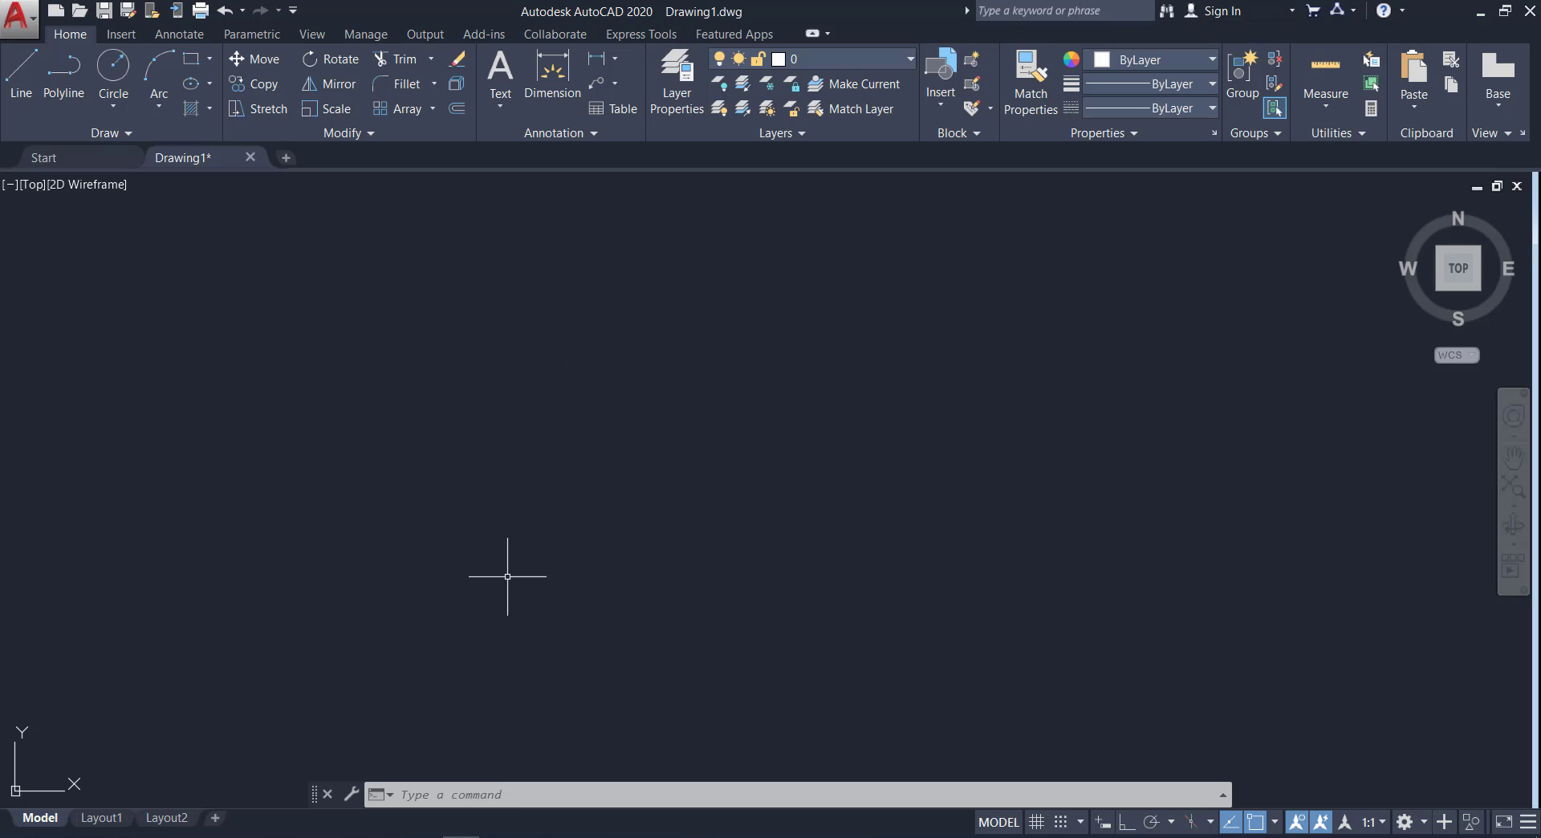
Step: Draw a trial rectangle by picking two corners, then undo it
left_click(447, 795)
type("R")
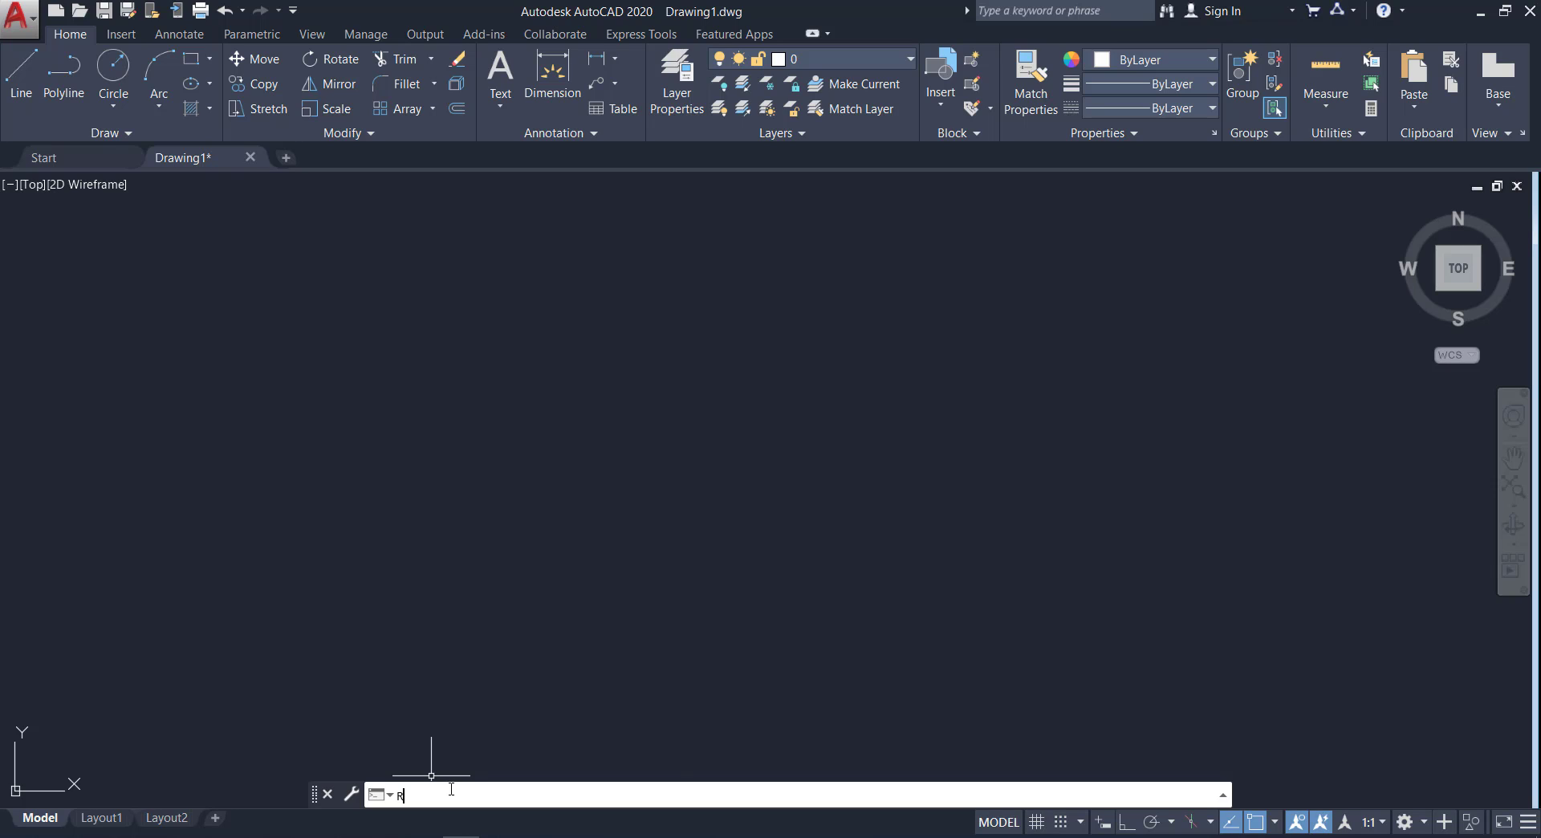
type("Ec")
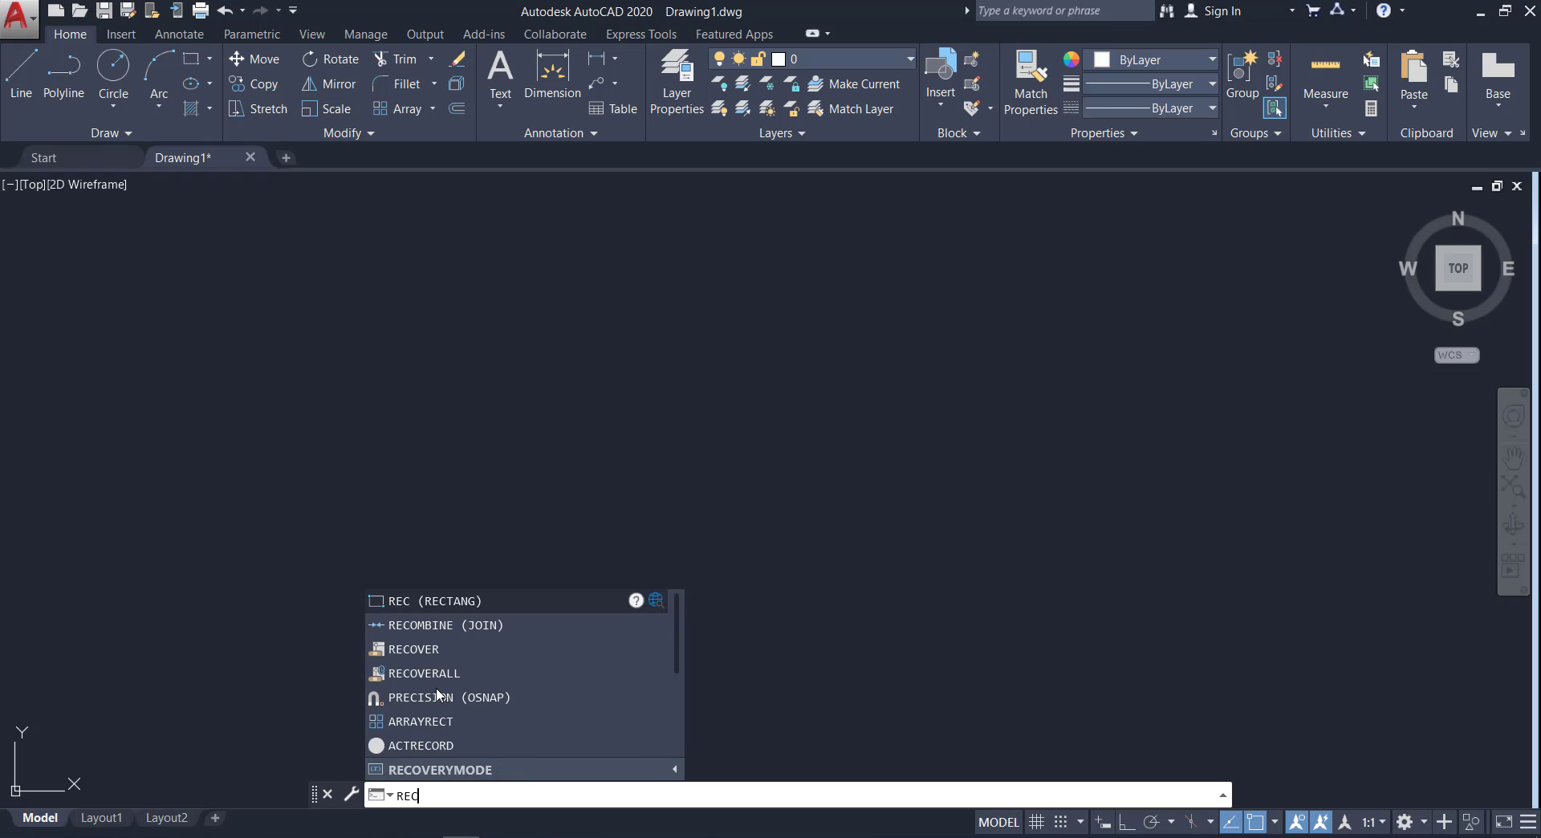
left_click(443, 604)
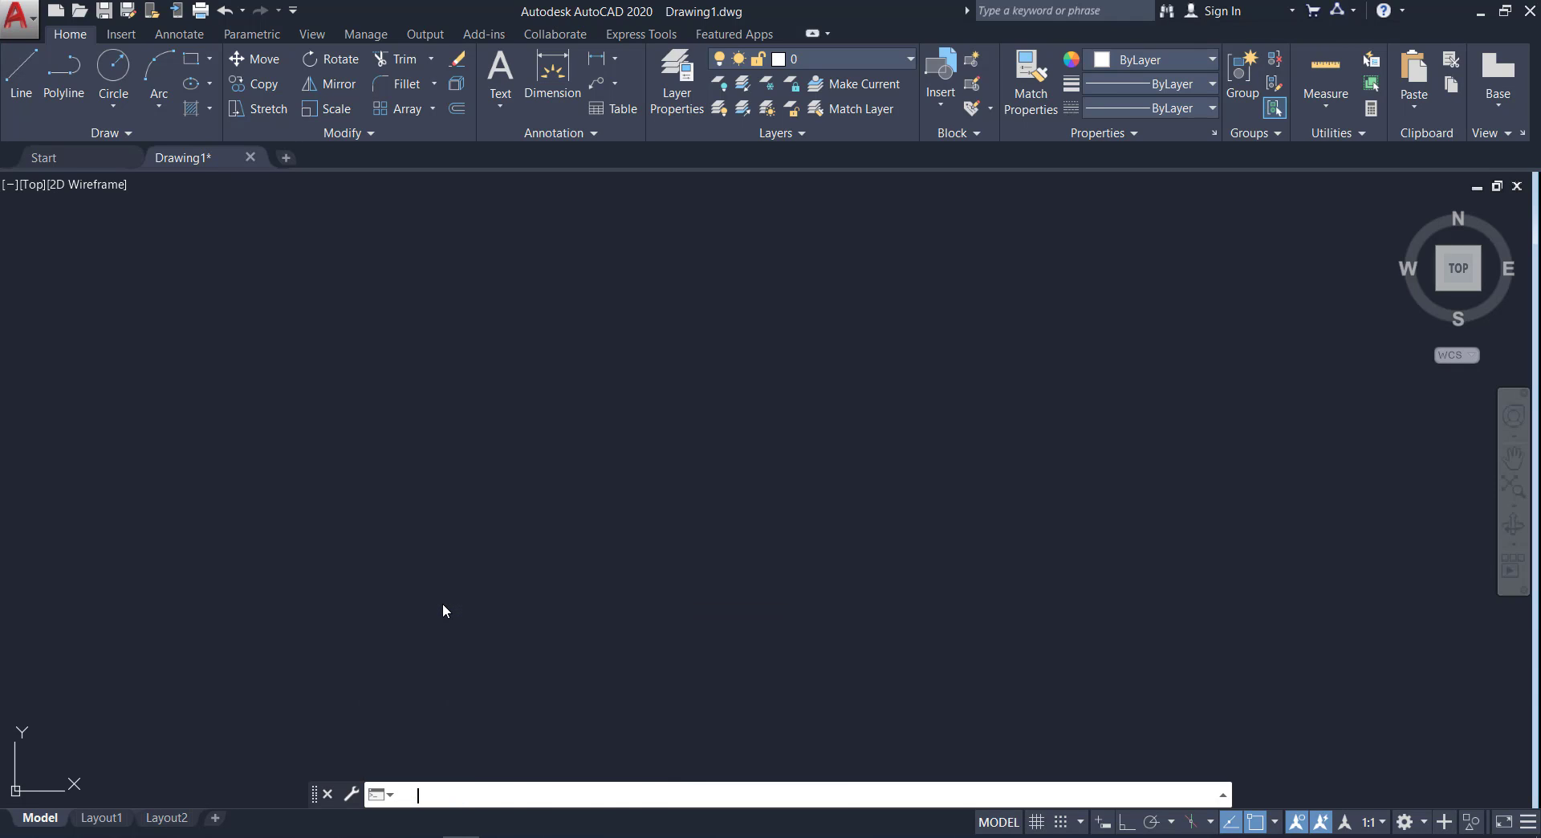
left_click(335, 579)
left_click(780, 341)
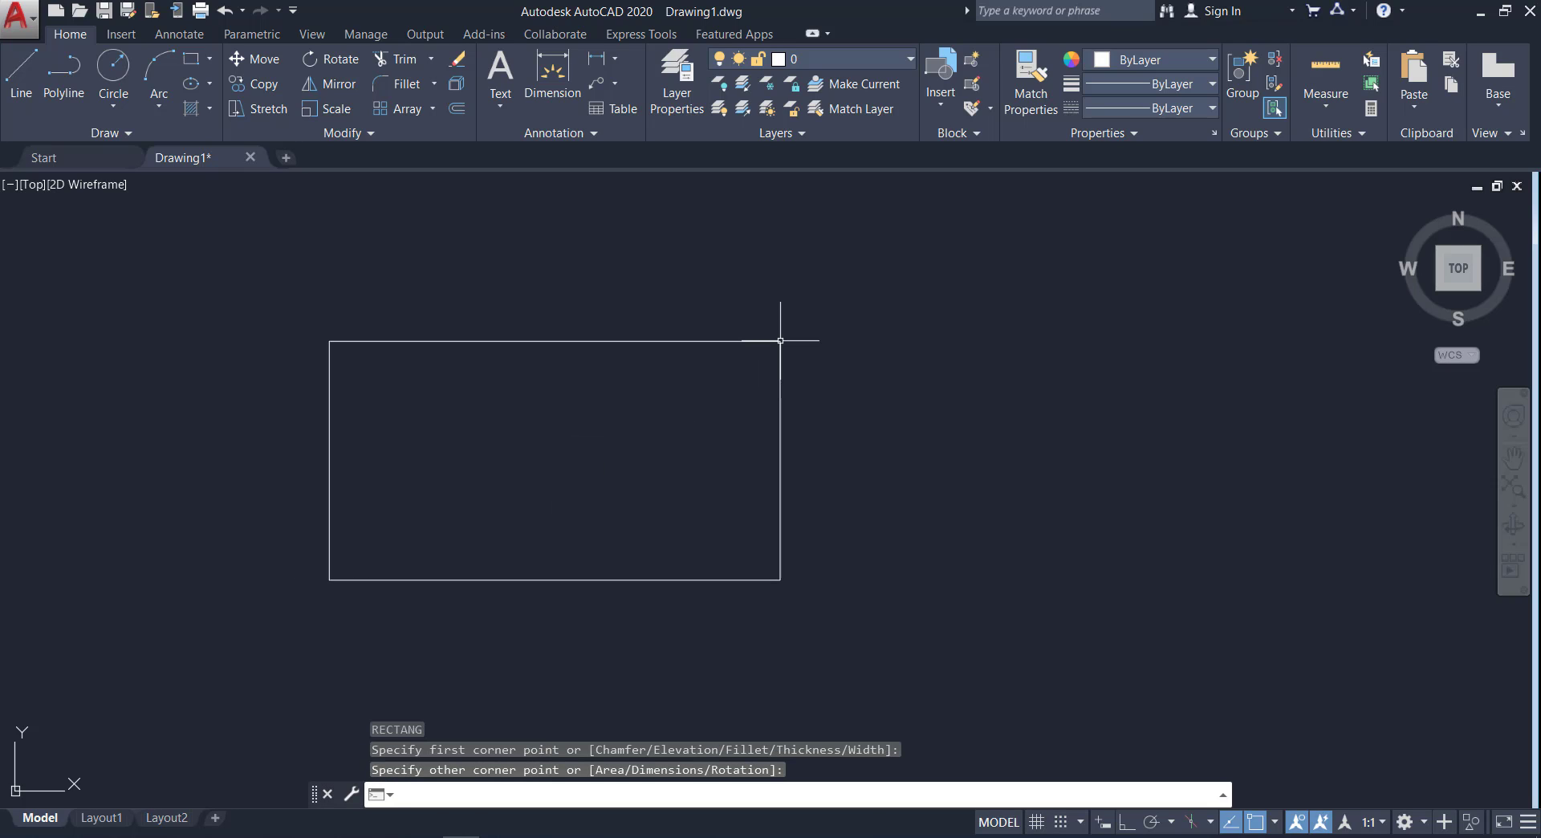
key("ctrl+z")
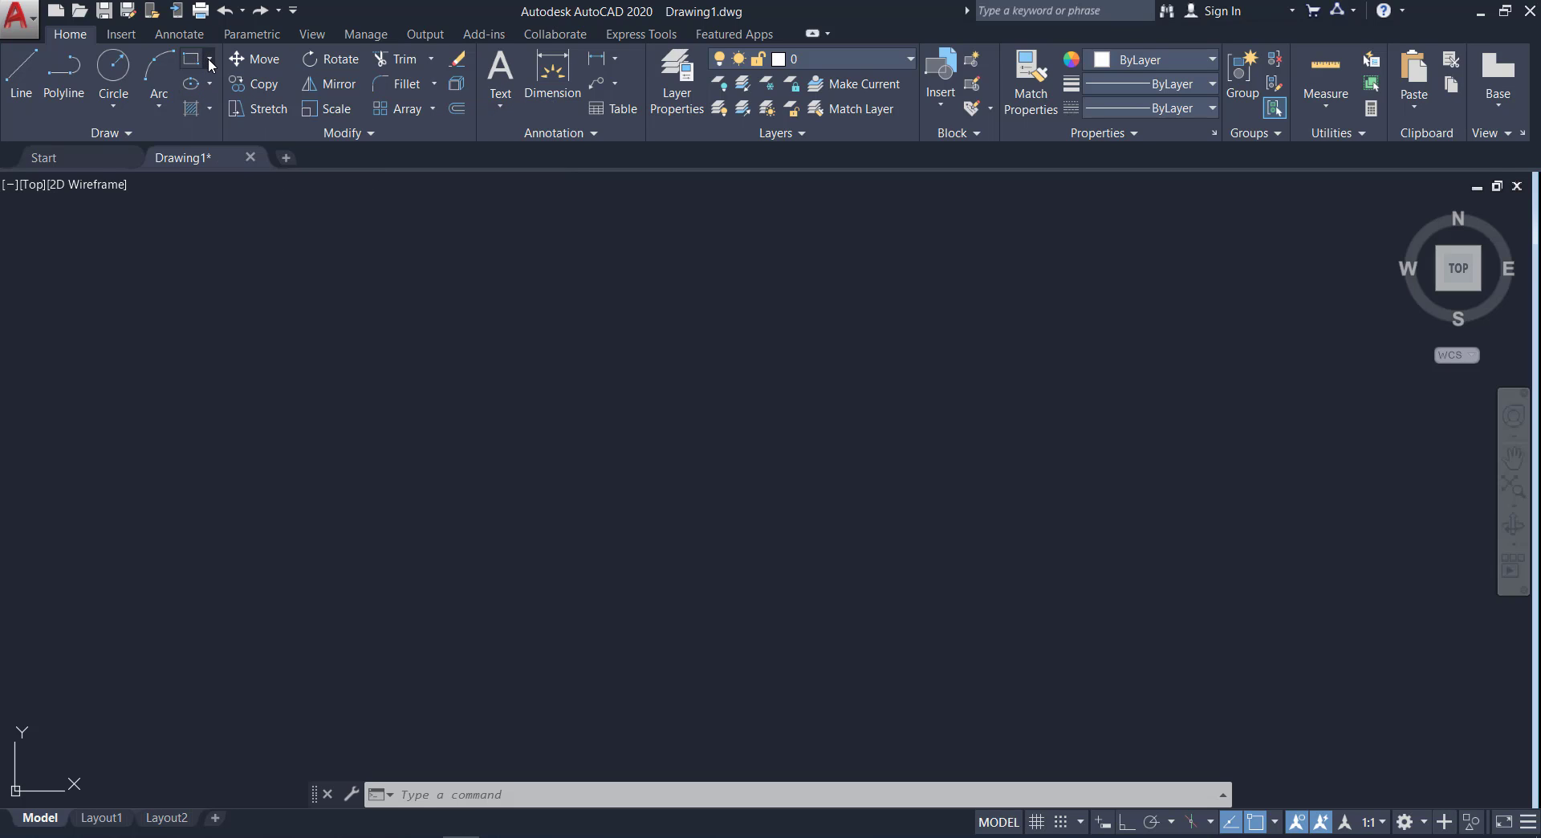
Step: Draw a rectangle with corners at 0,0 and 10,5
left_click(208, 60)
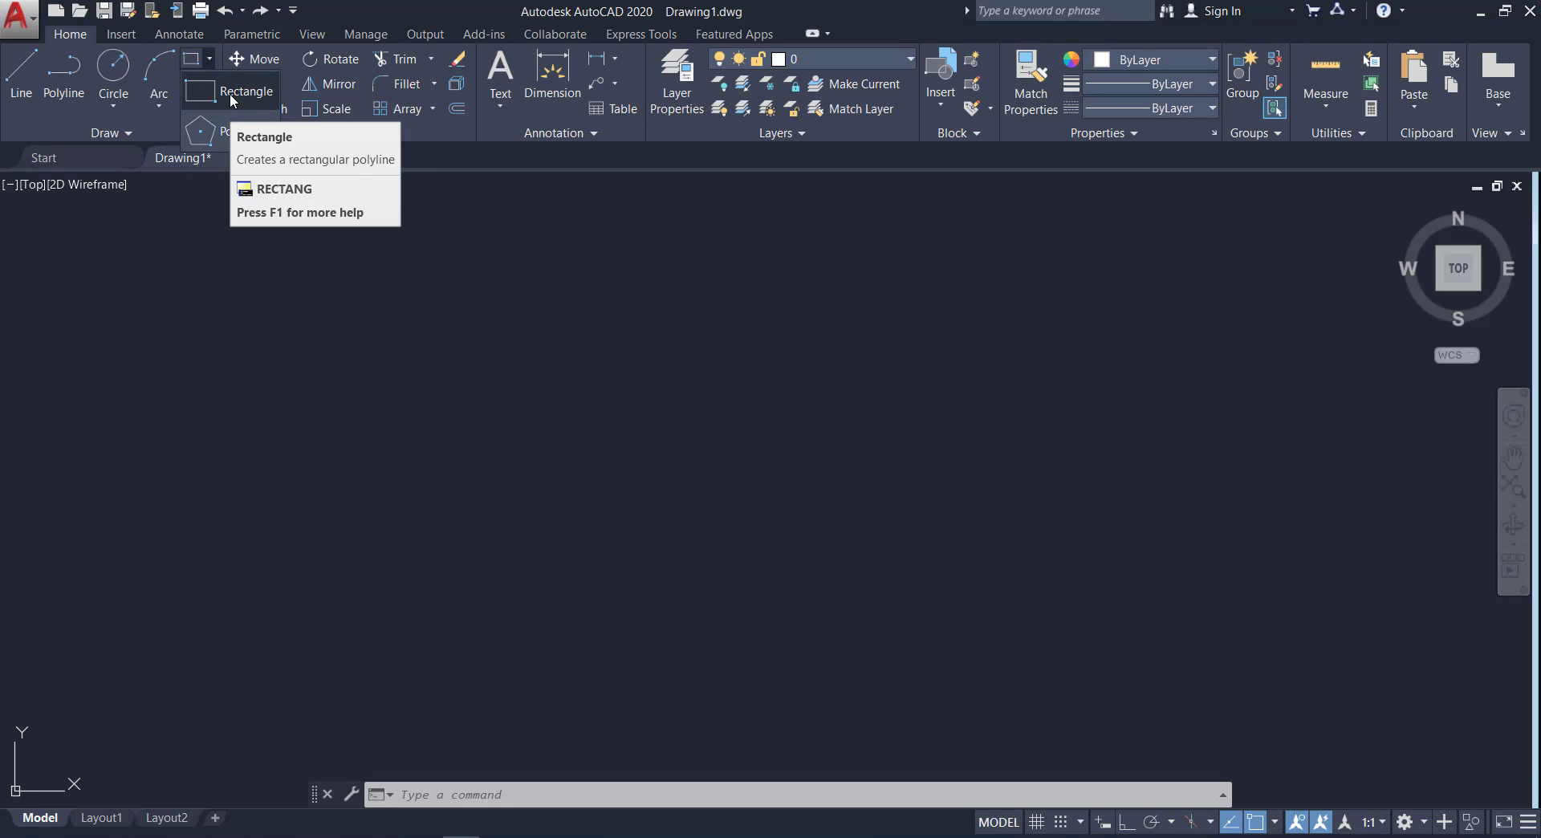
left_click(230, 94)
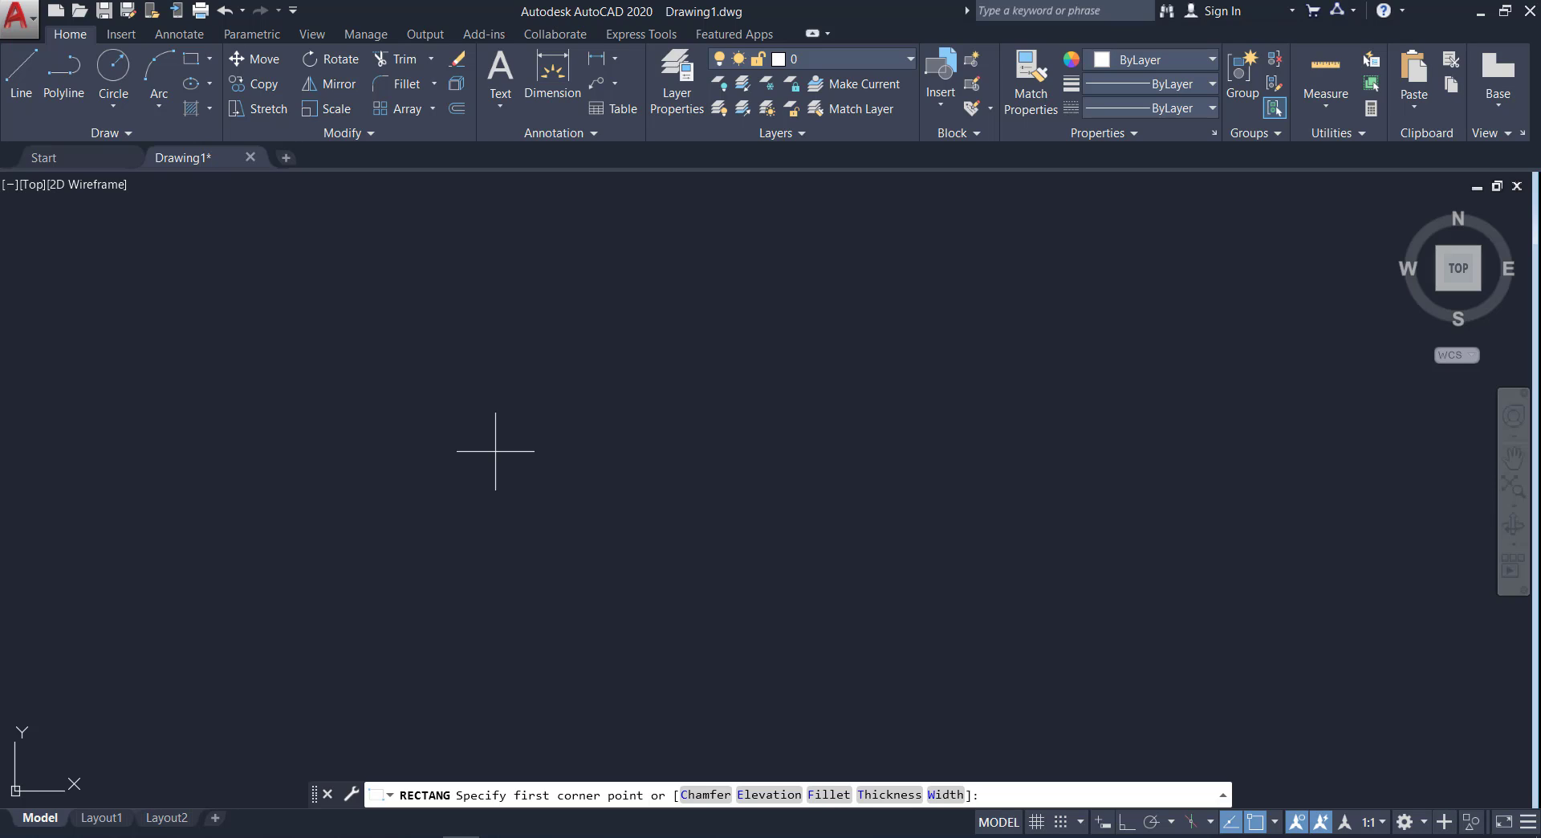
type("0,")
type("0")
key("Return")
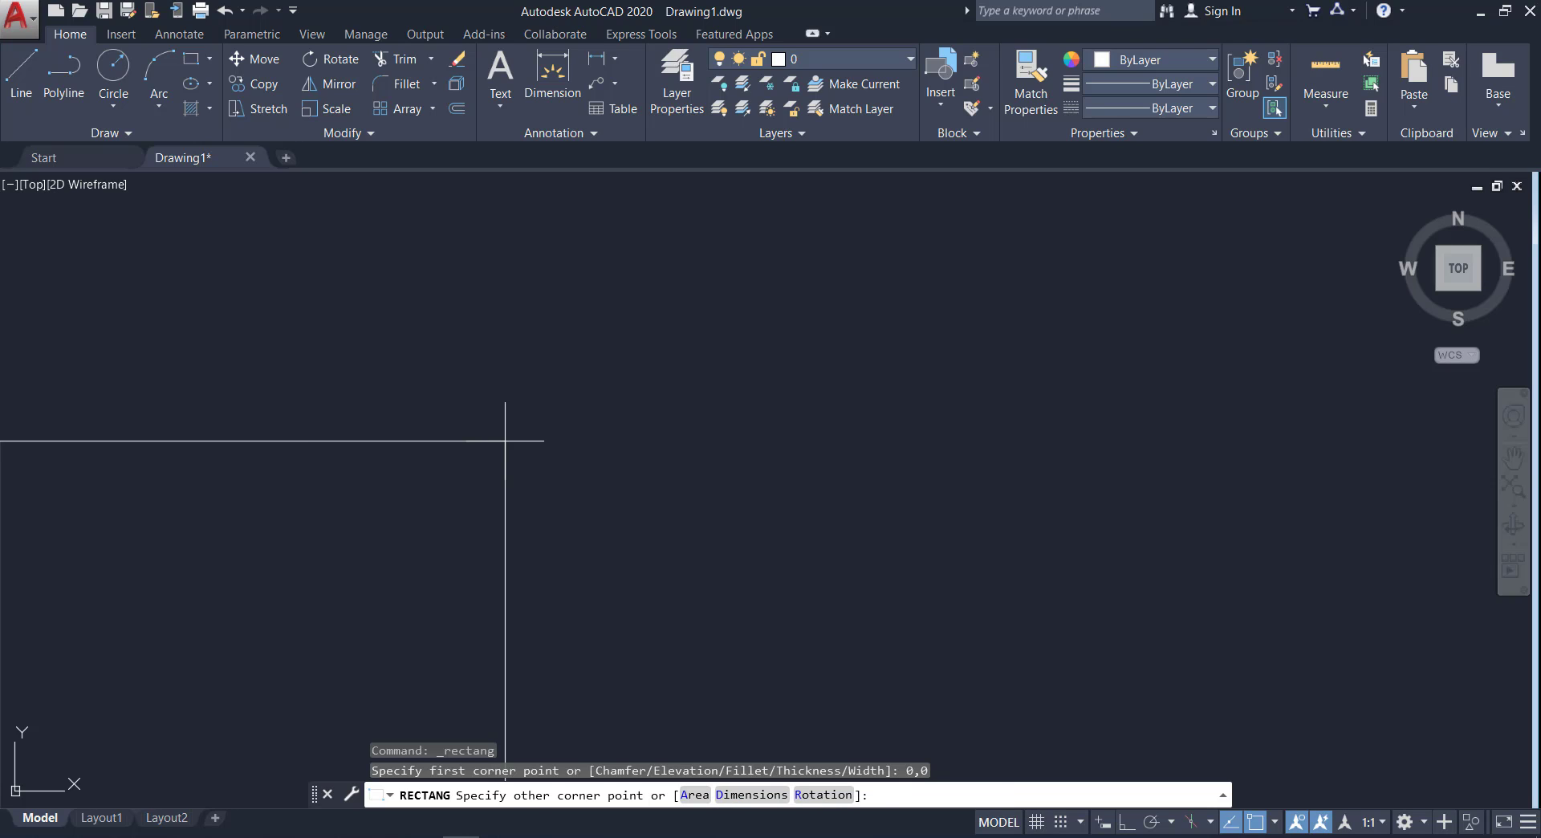
scroll(496, 451, "down", 4)
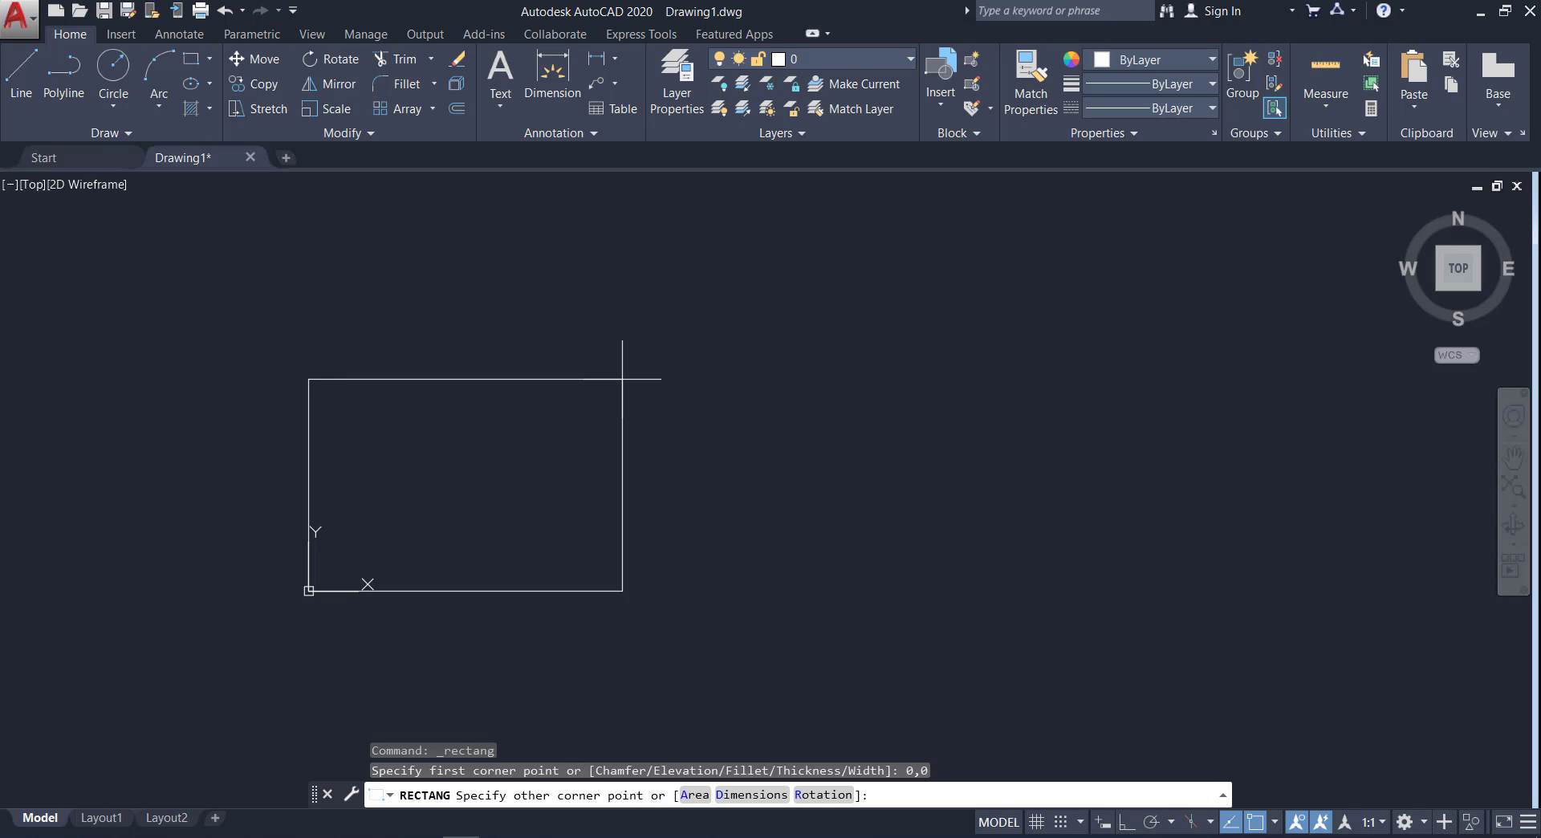
type("10,5")
key("Return")
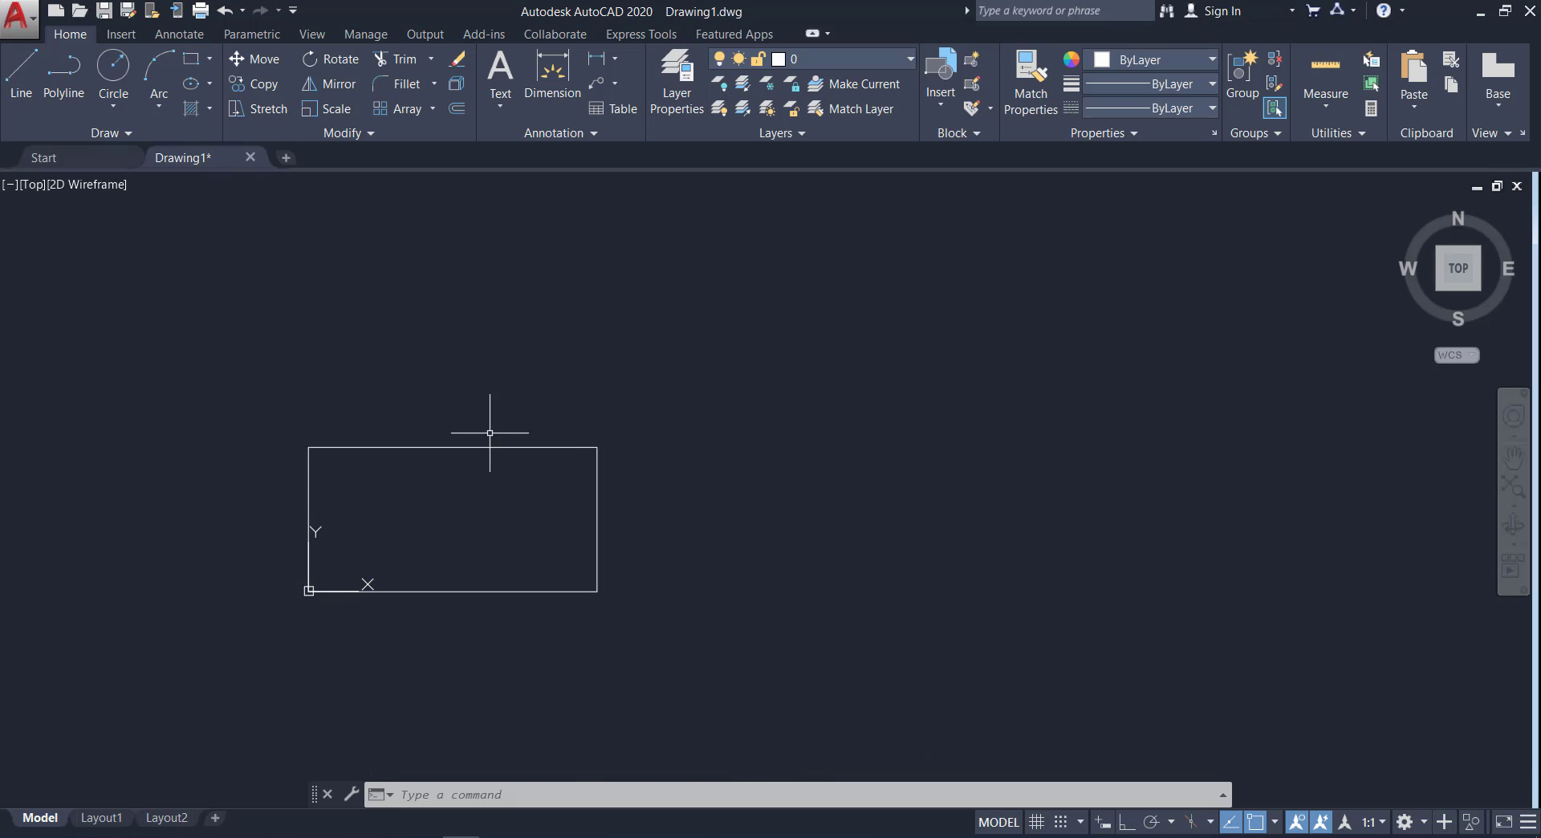
scroll(470, 517, "down", 2)
scroll(367, 643, "up", 2)
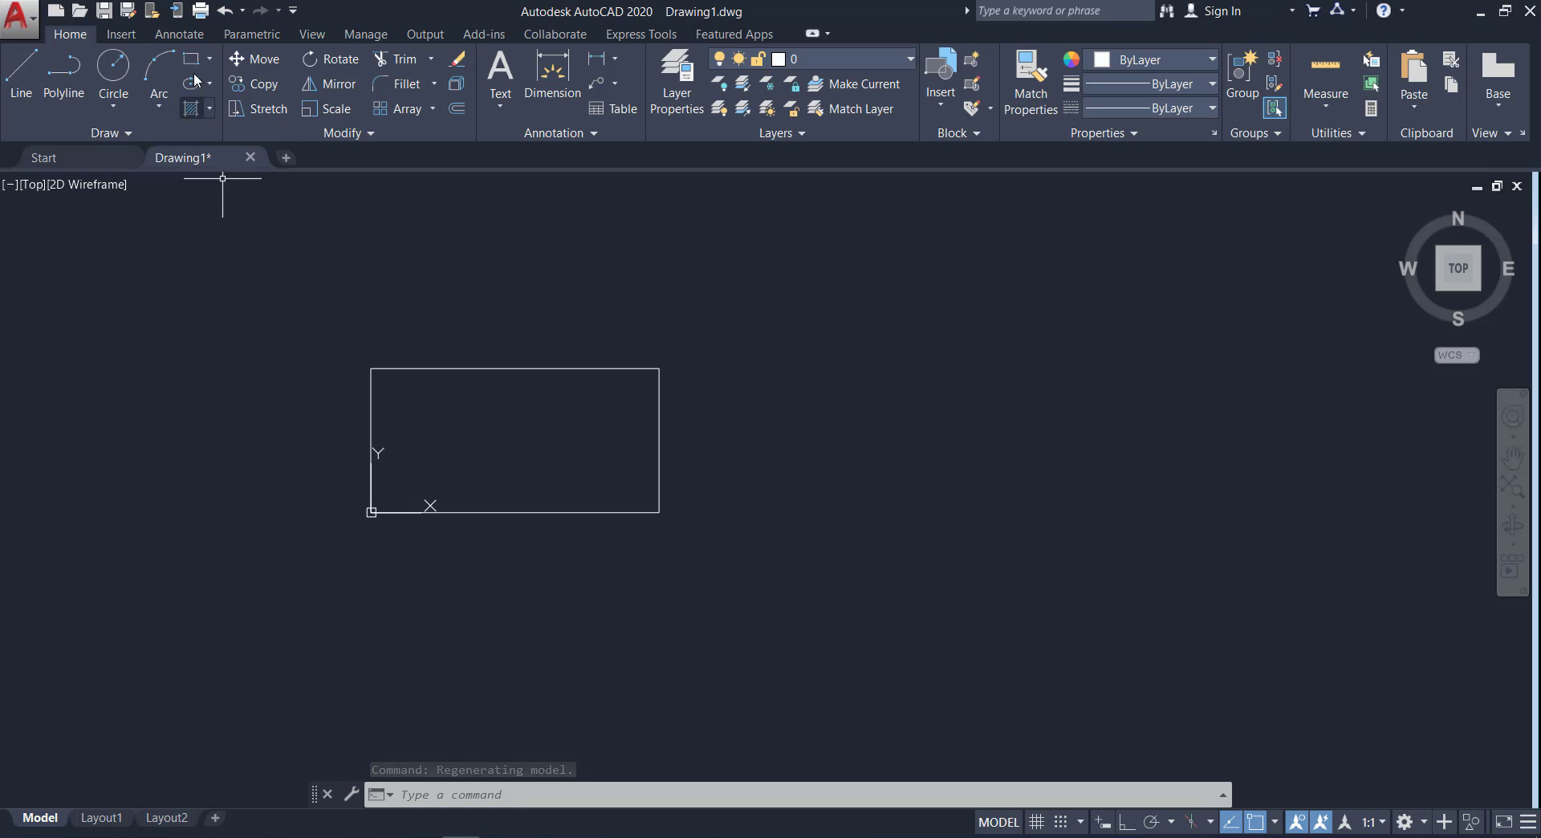
Step: Undo the last action and draw a rectangle from a picked corner to 10,5
left_click(224, 10)
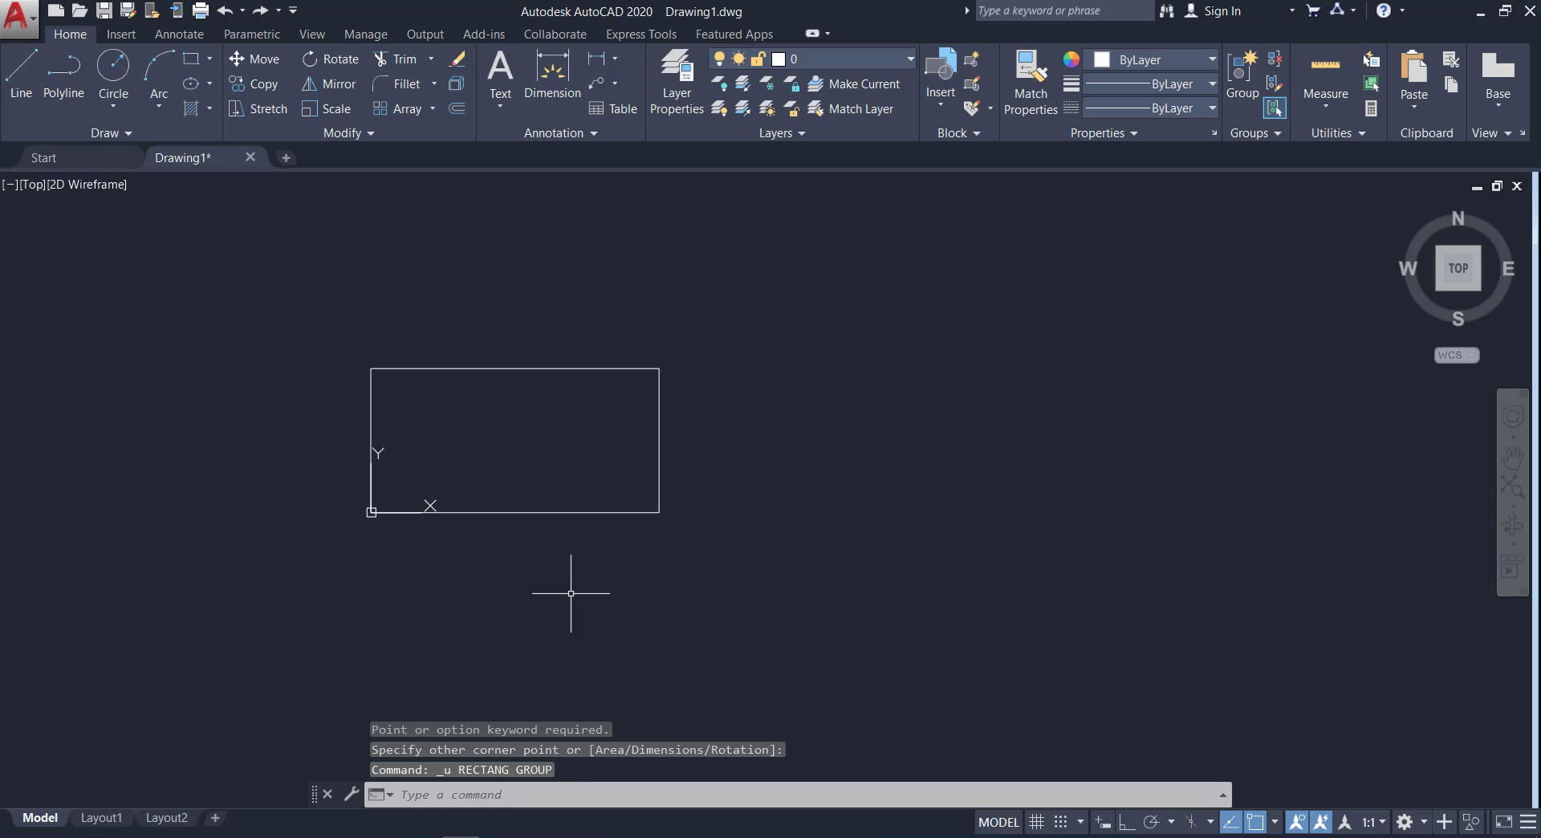
left_click(191, 58)
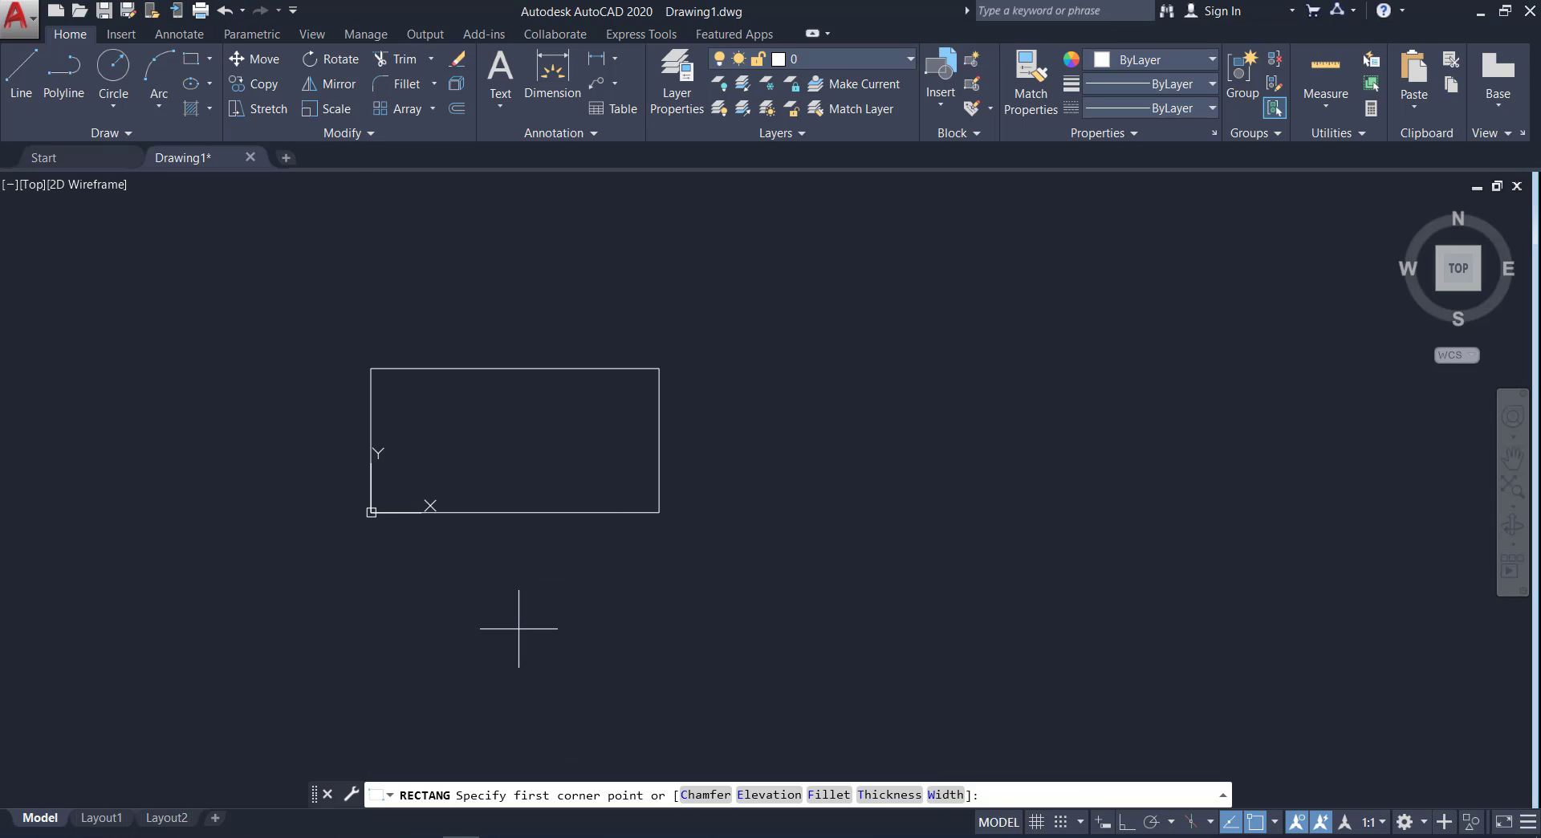
left_click(551, 636)
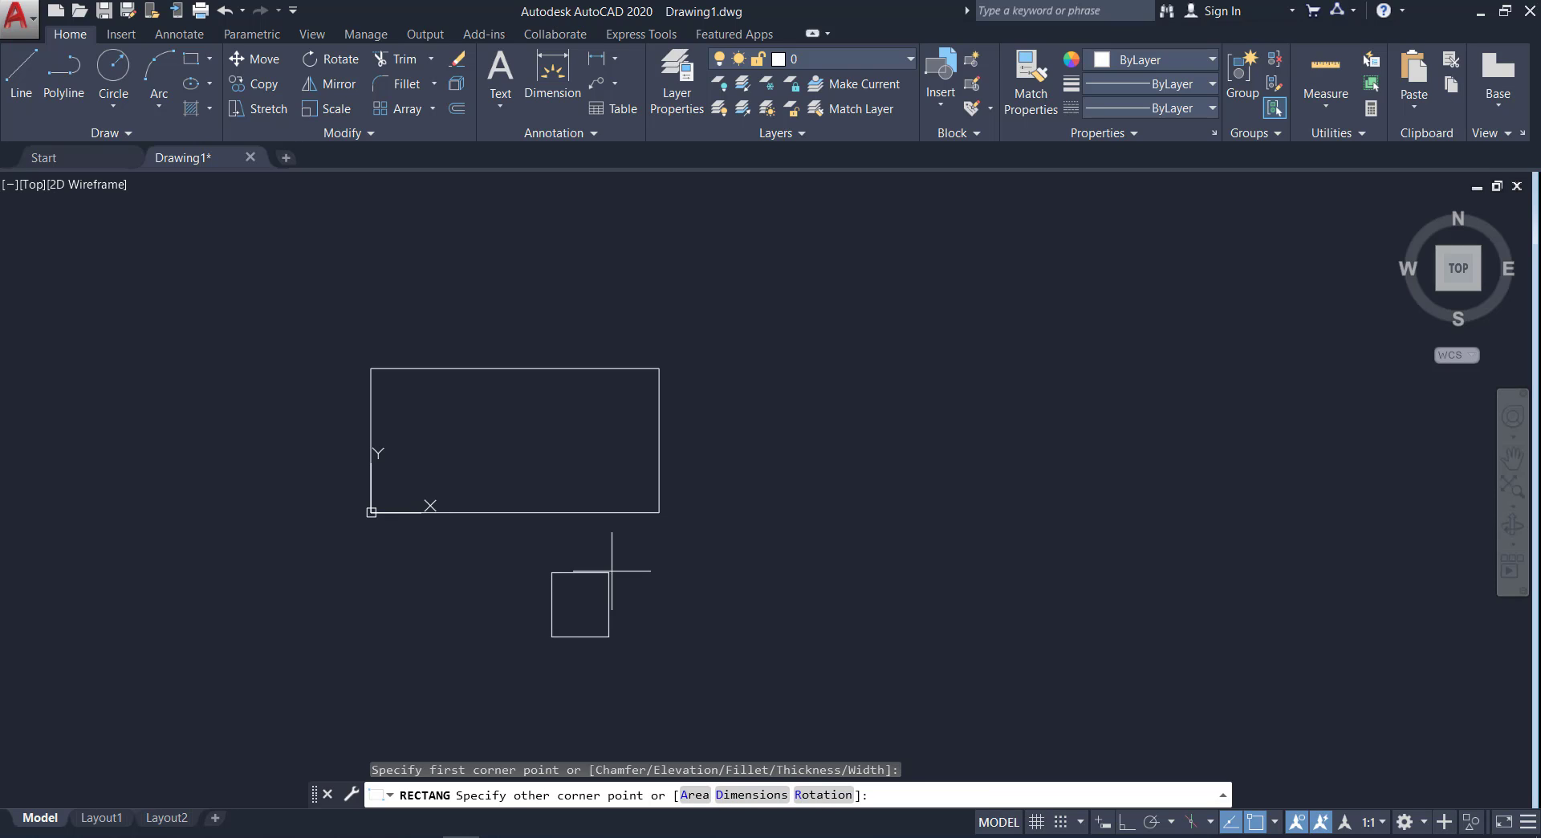
type("10,")
type("5")
key("Return")
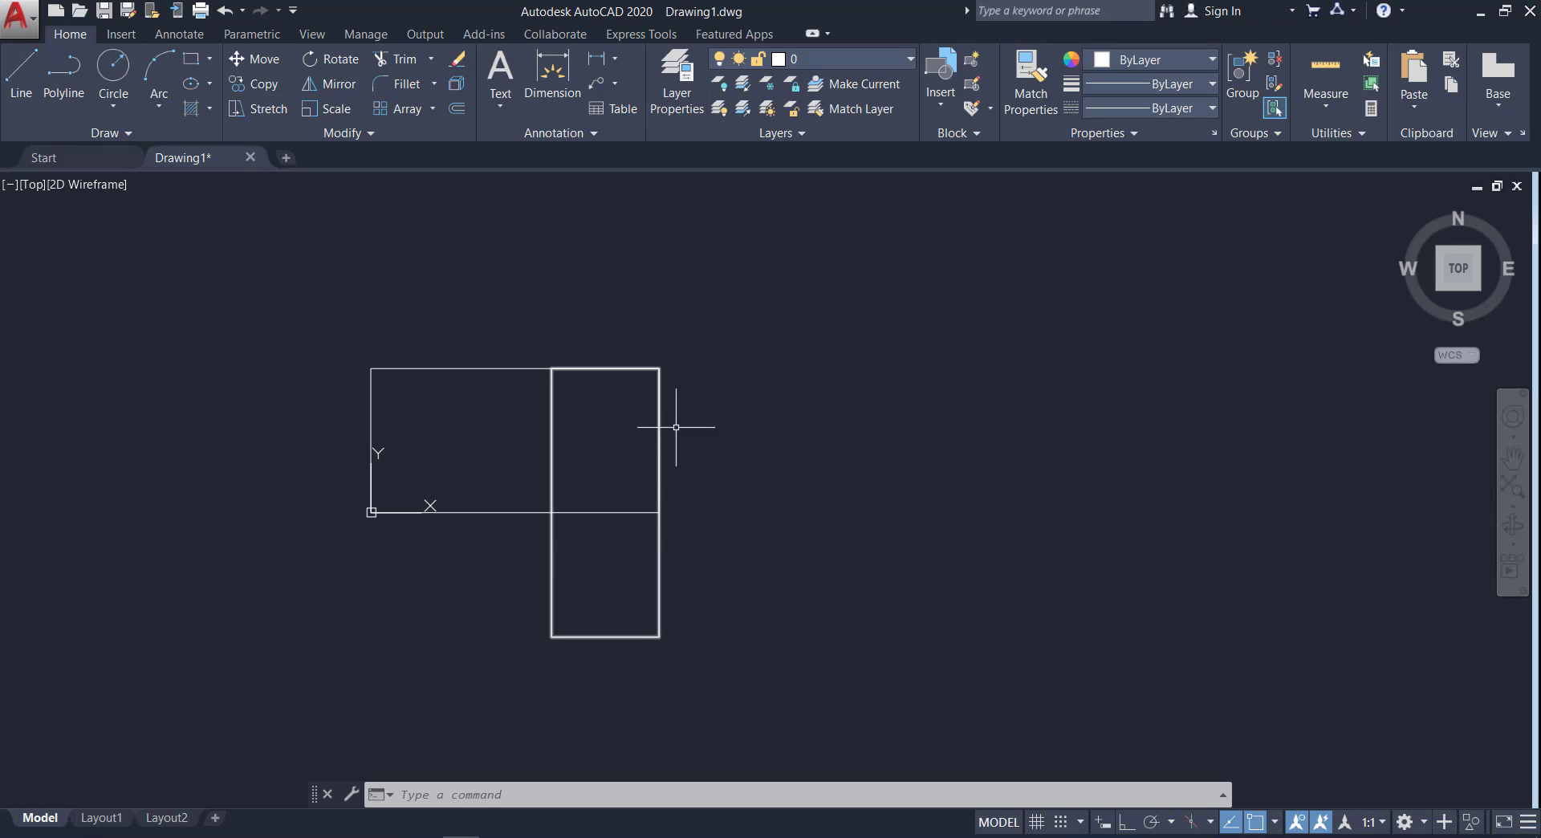
Step: Erase the tall stray rectangle and restart the Rectangle command
right_click(550, 562)
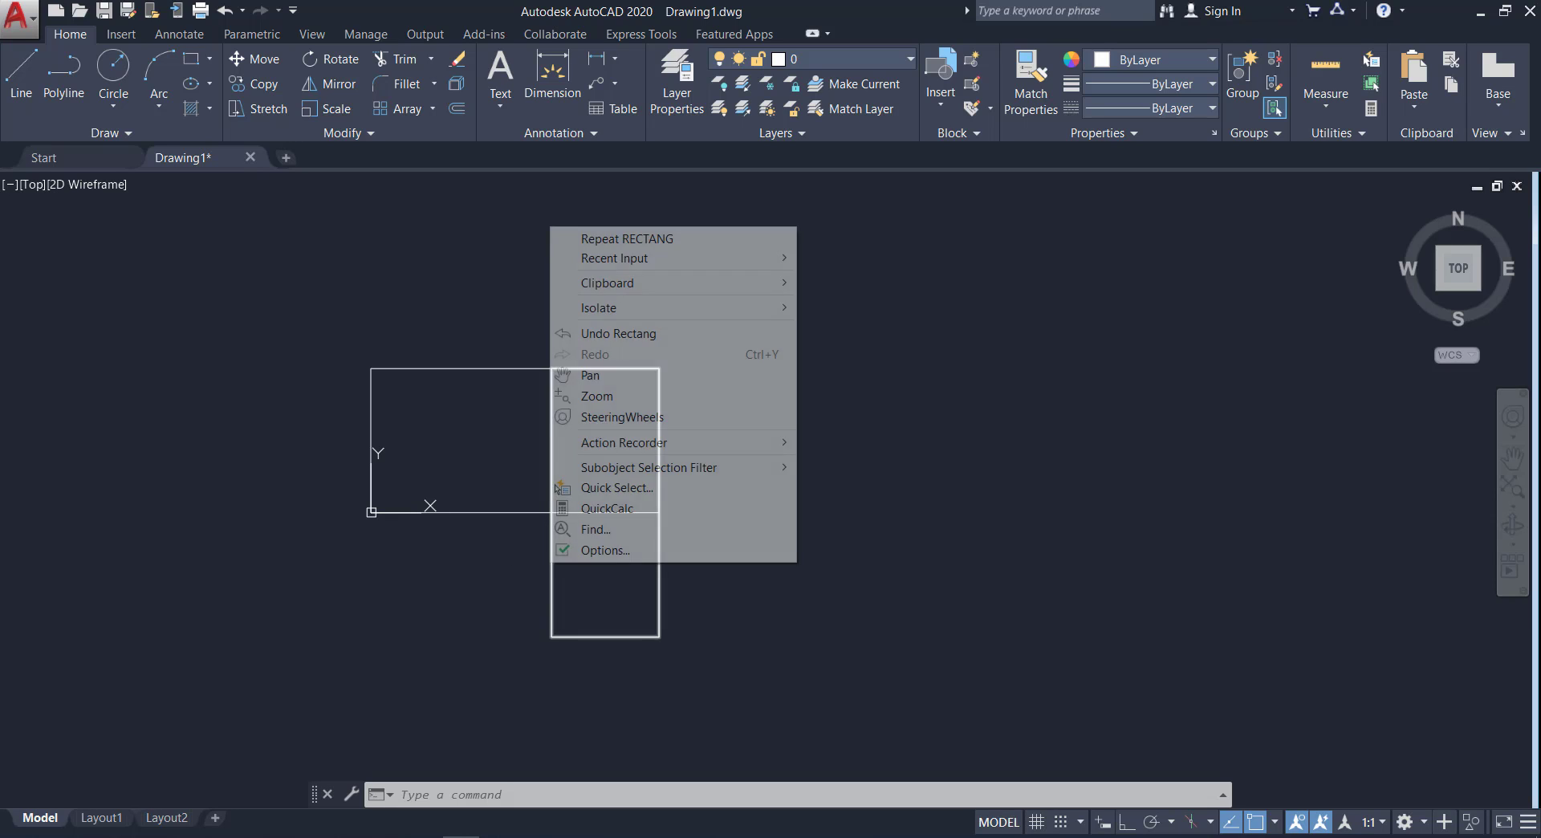
left_click(550, 594)
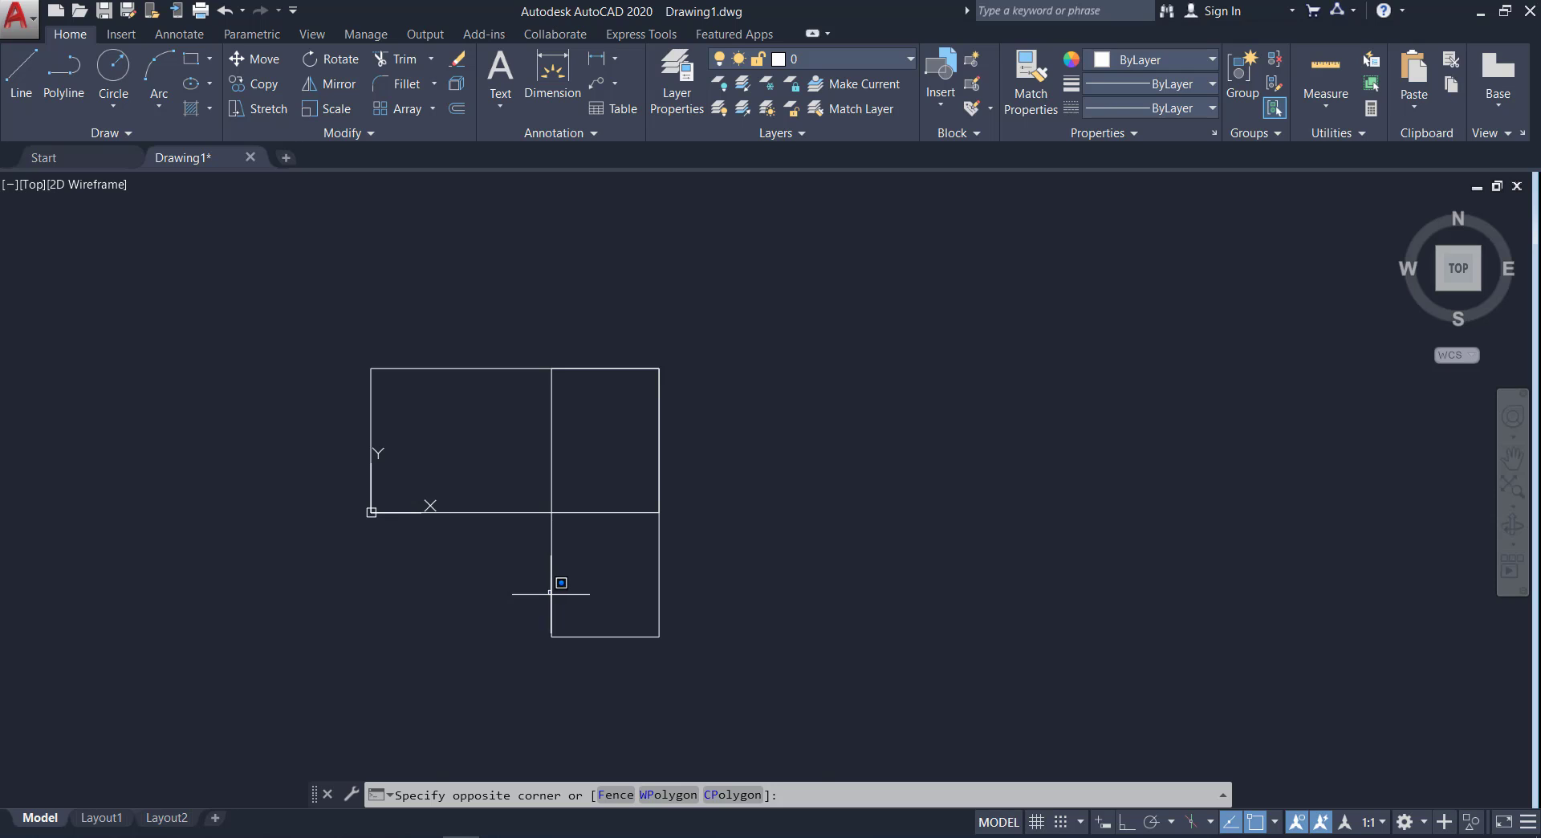
left_click(552, 592)
right_click(552, 598)
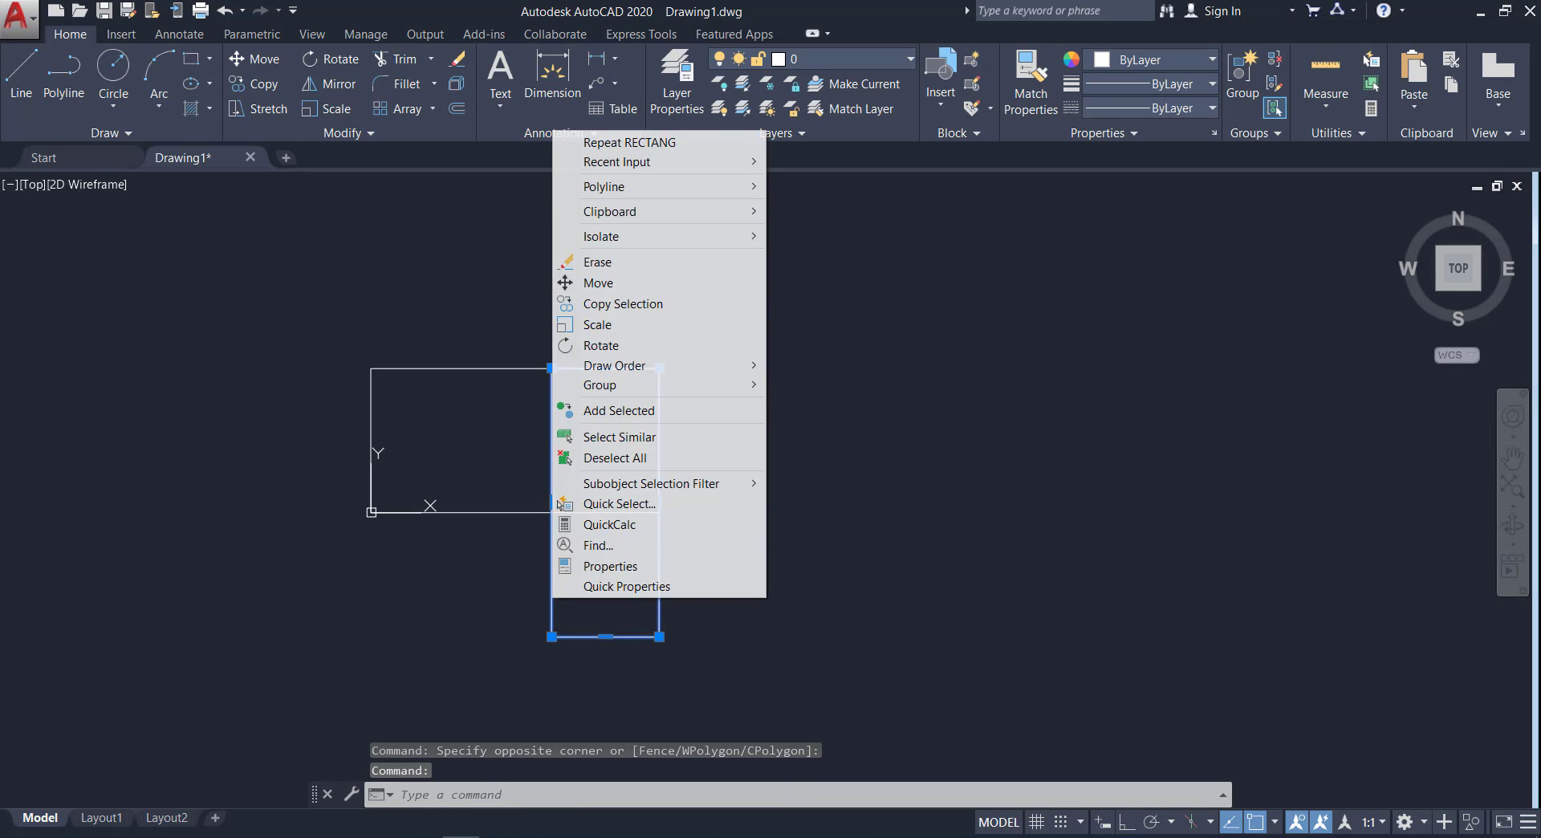
left_click(619, 262)
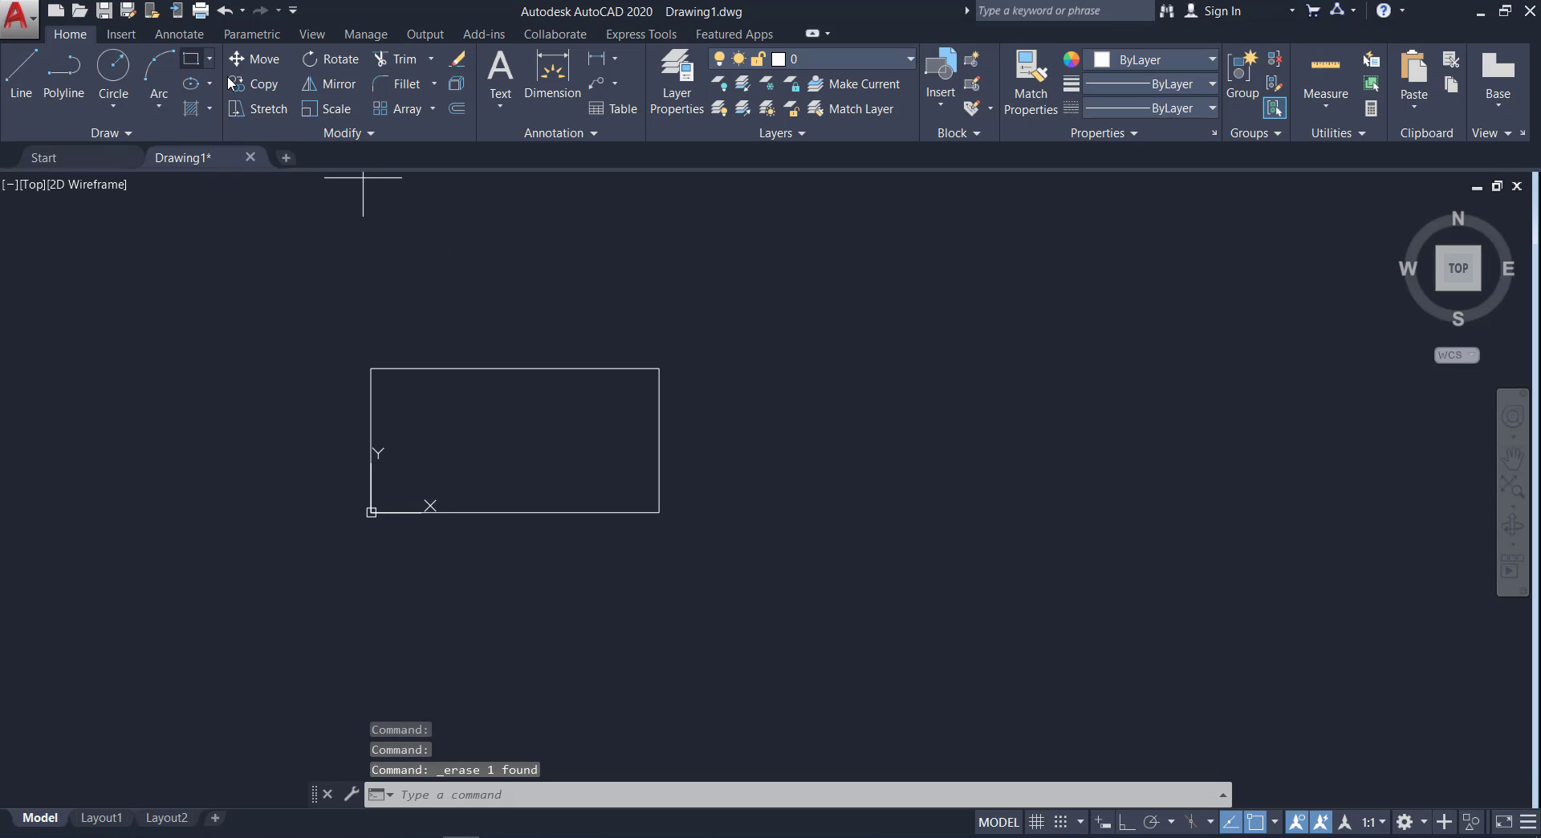
left_click(191, 58)
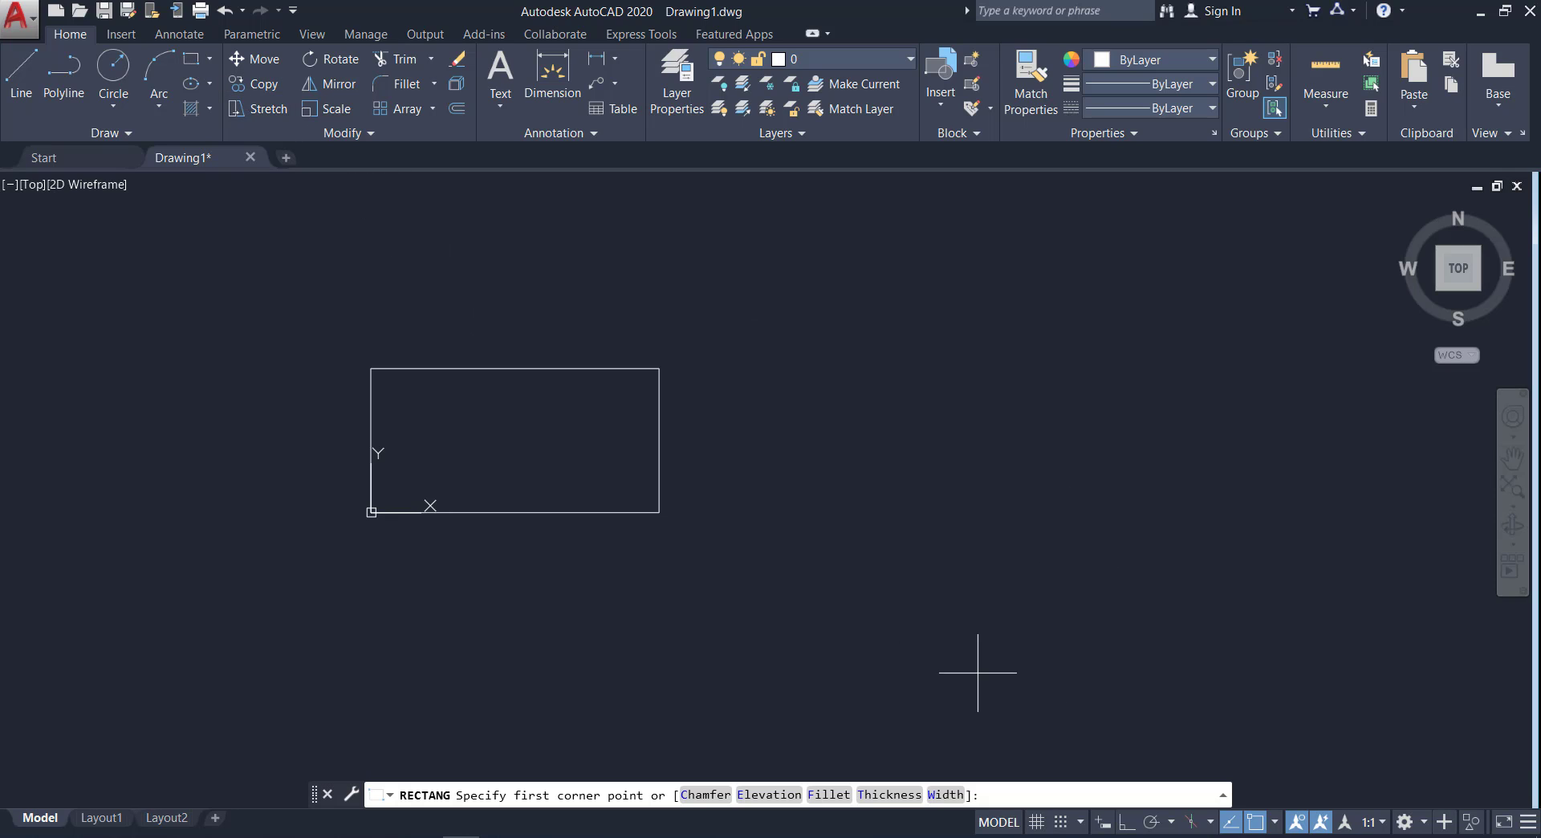
left_click(812, 520)
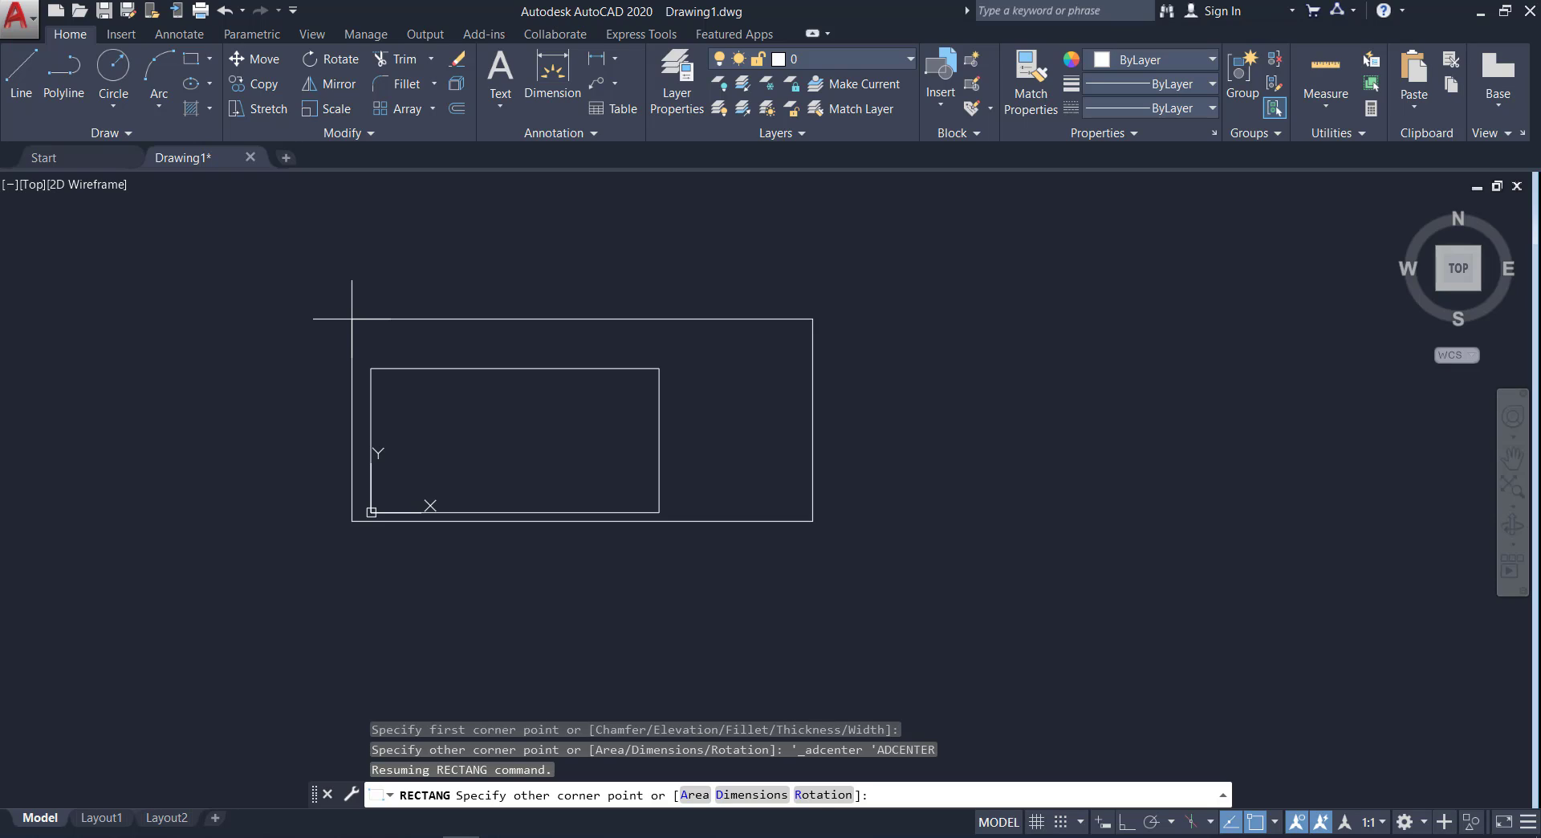
type("@")
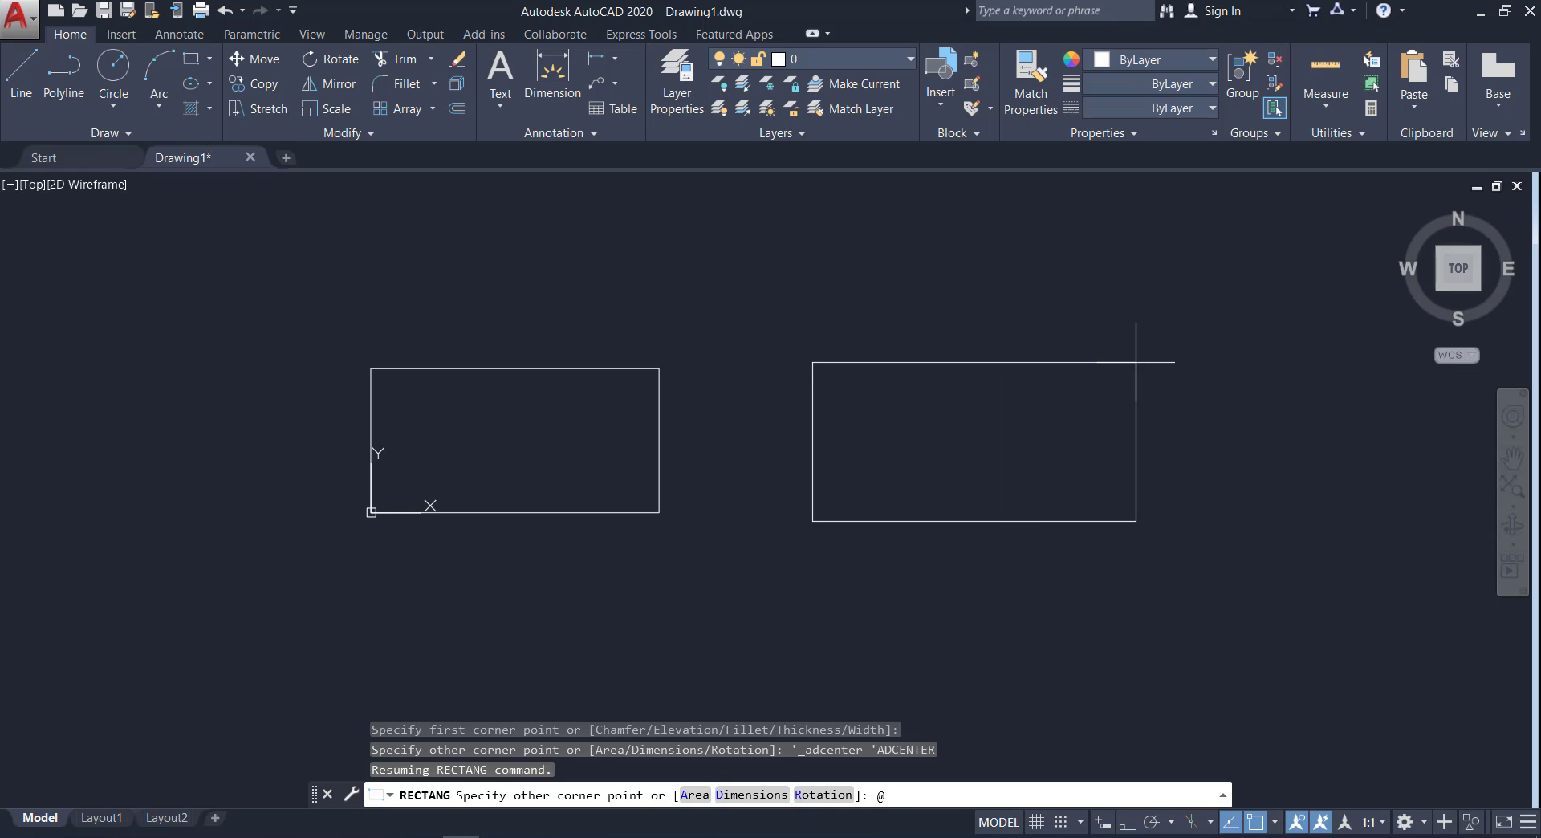
type("10,5")
key("Return")
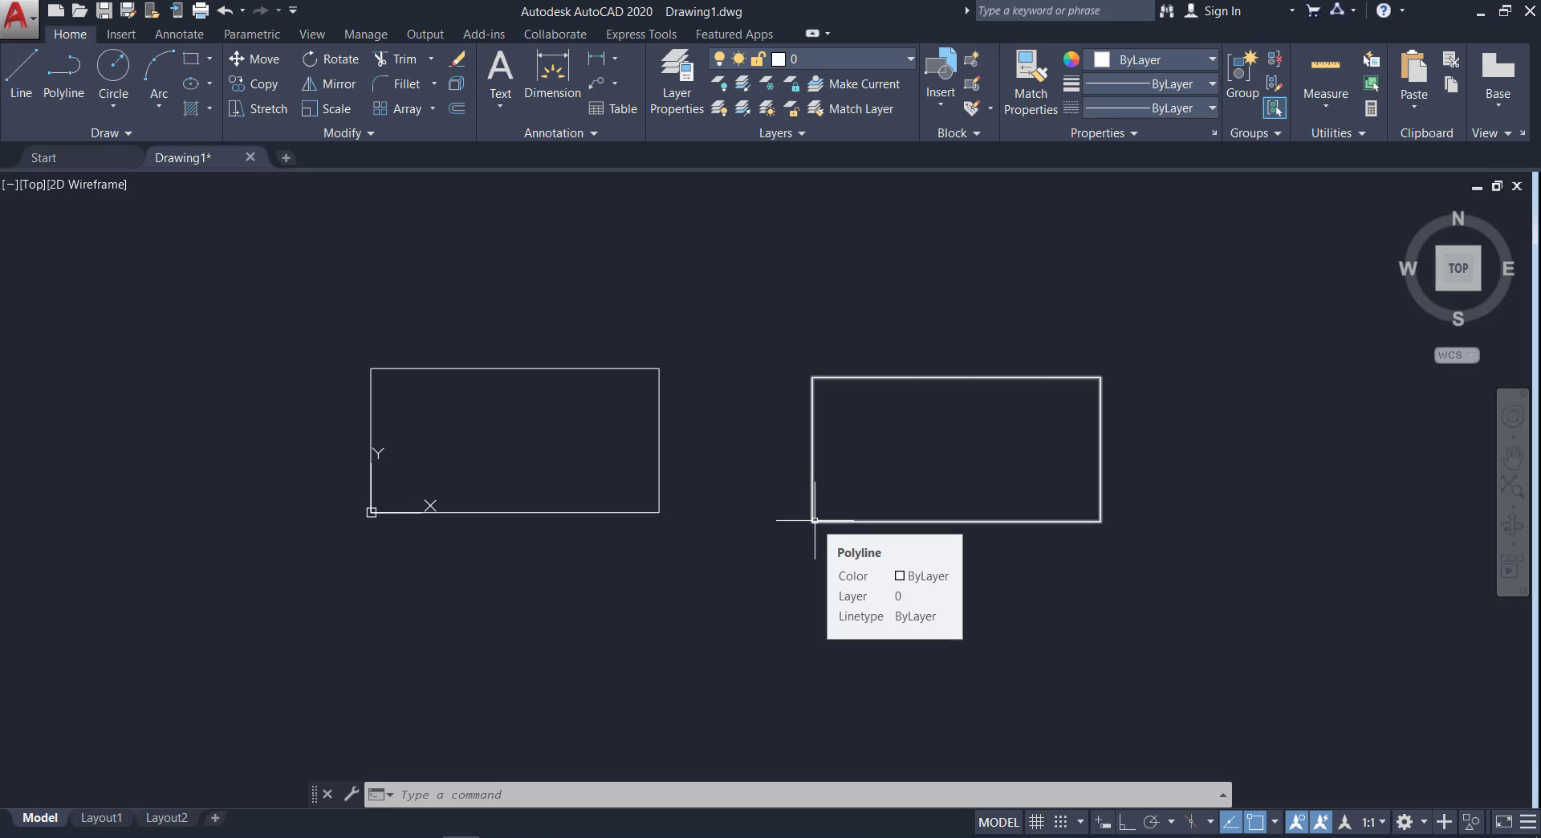
Step: Erase the left rectangle, then the right rectangle, using the right-click Erase option
left_click(536, 368)
right_click(537, 369)
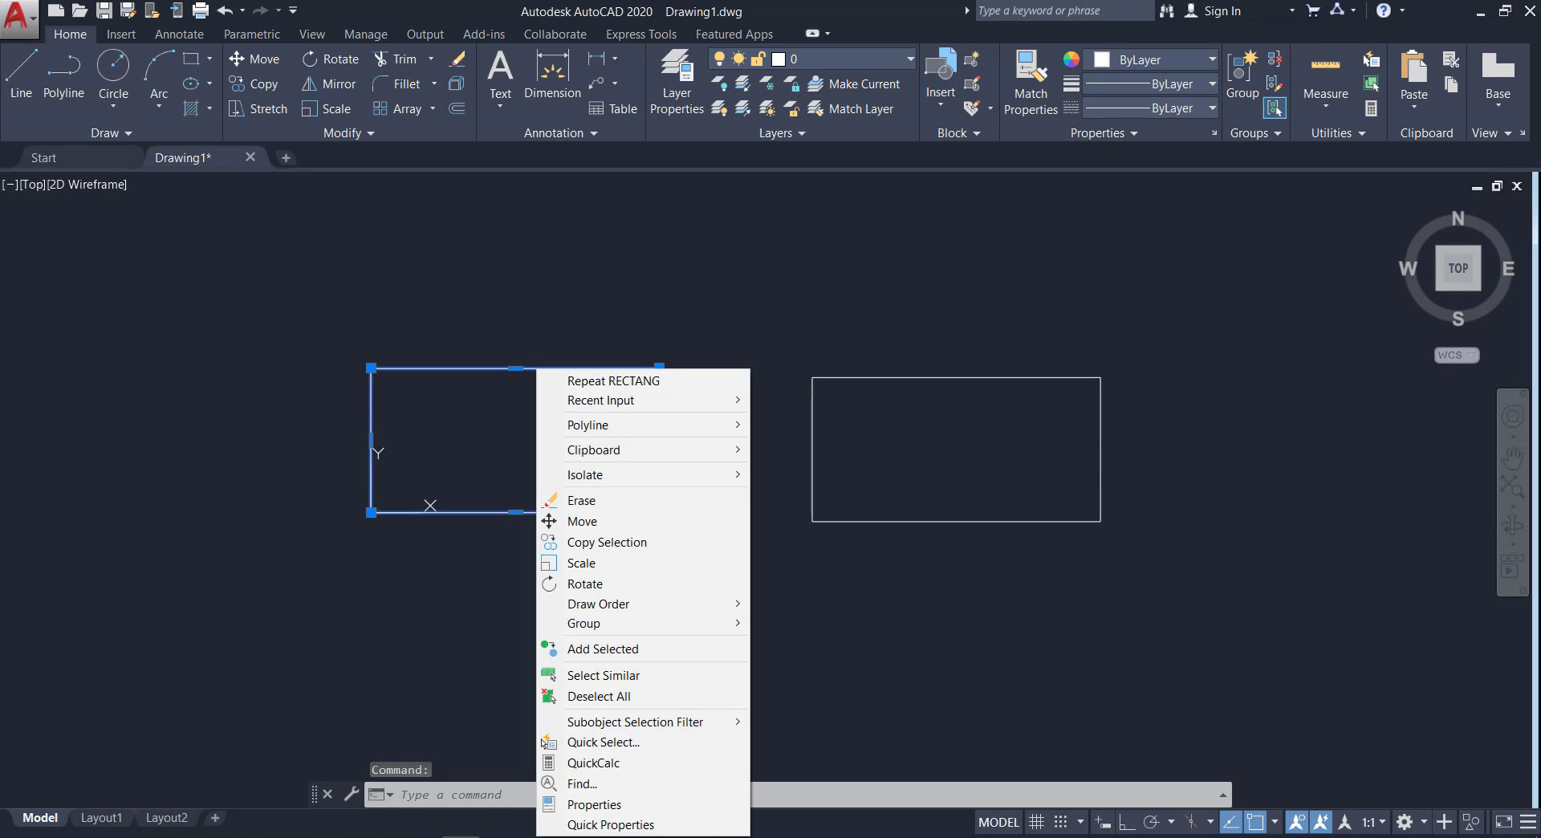
left_click(643, 500)
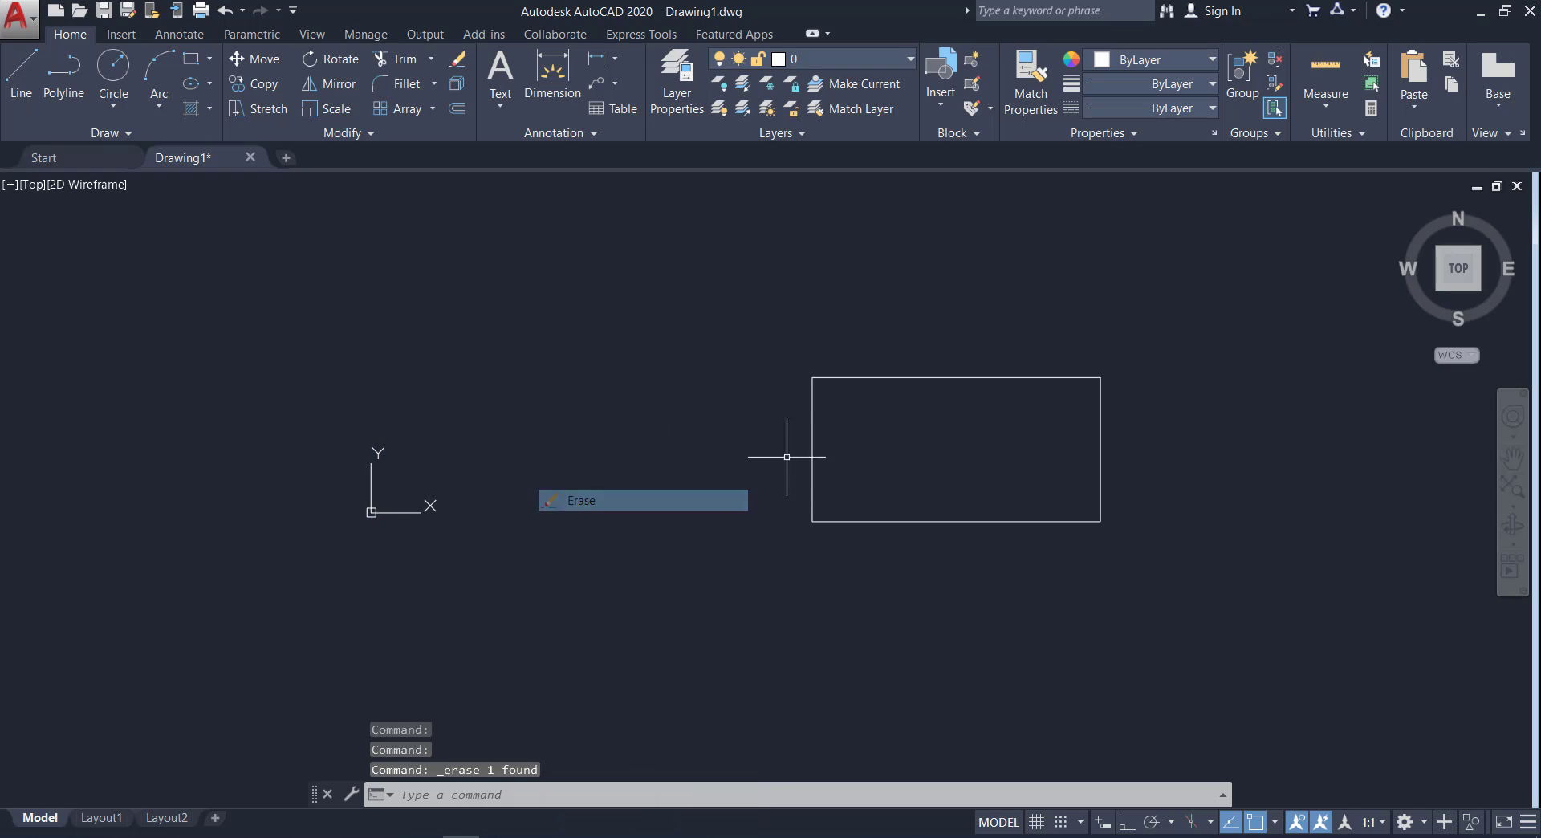
left_click(841, 378)
right_click(841, 369)
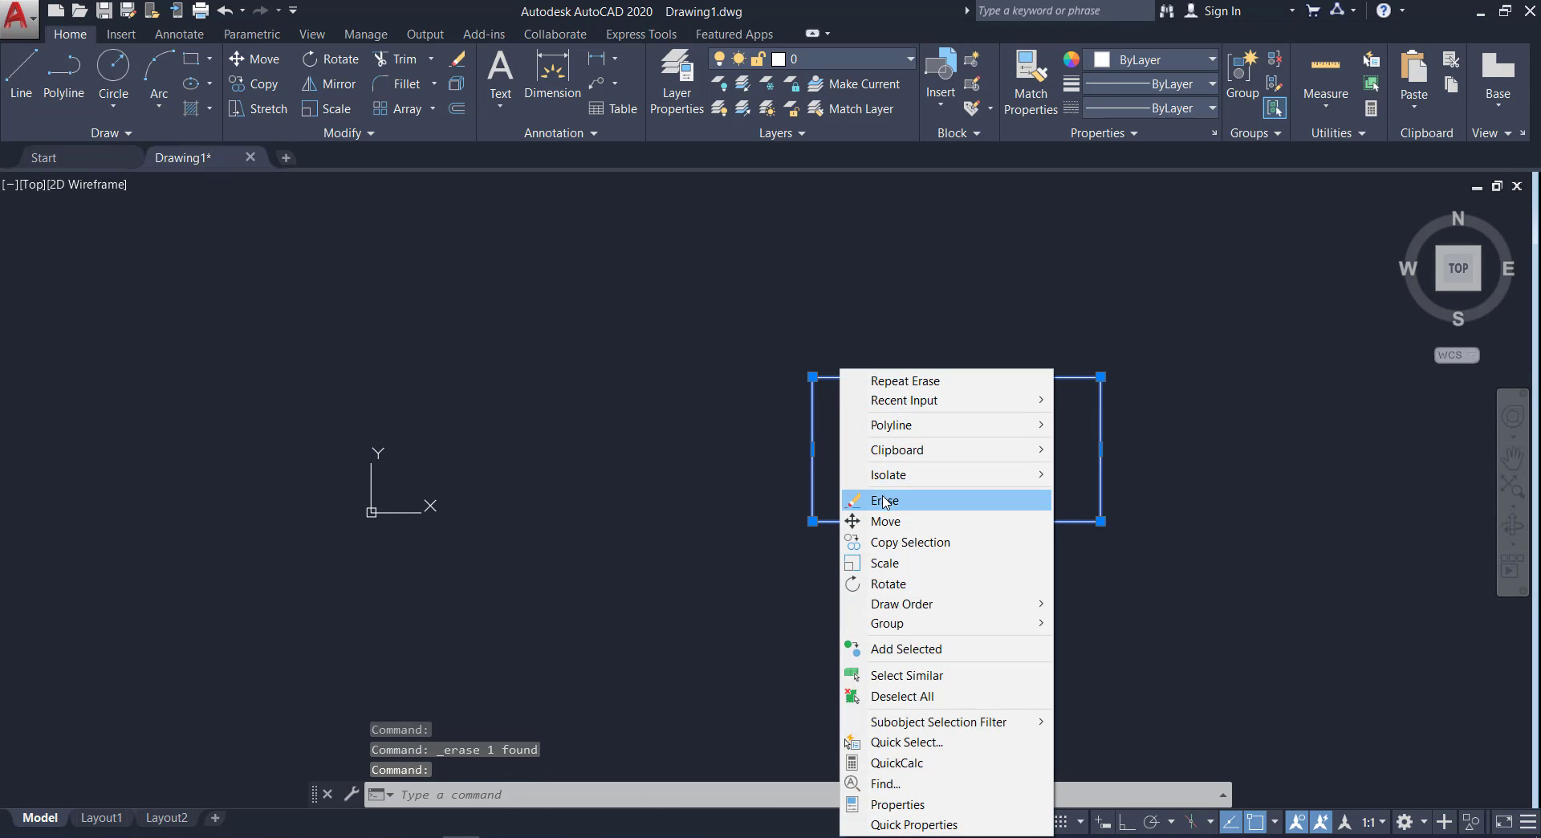
left_click(884, 501)
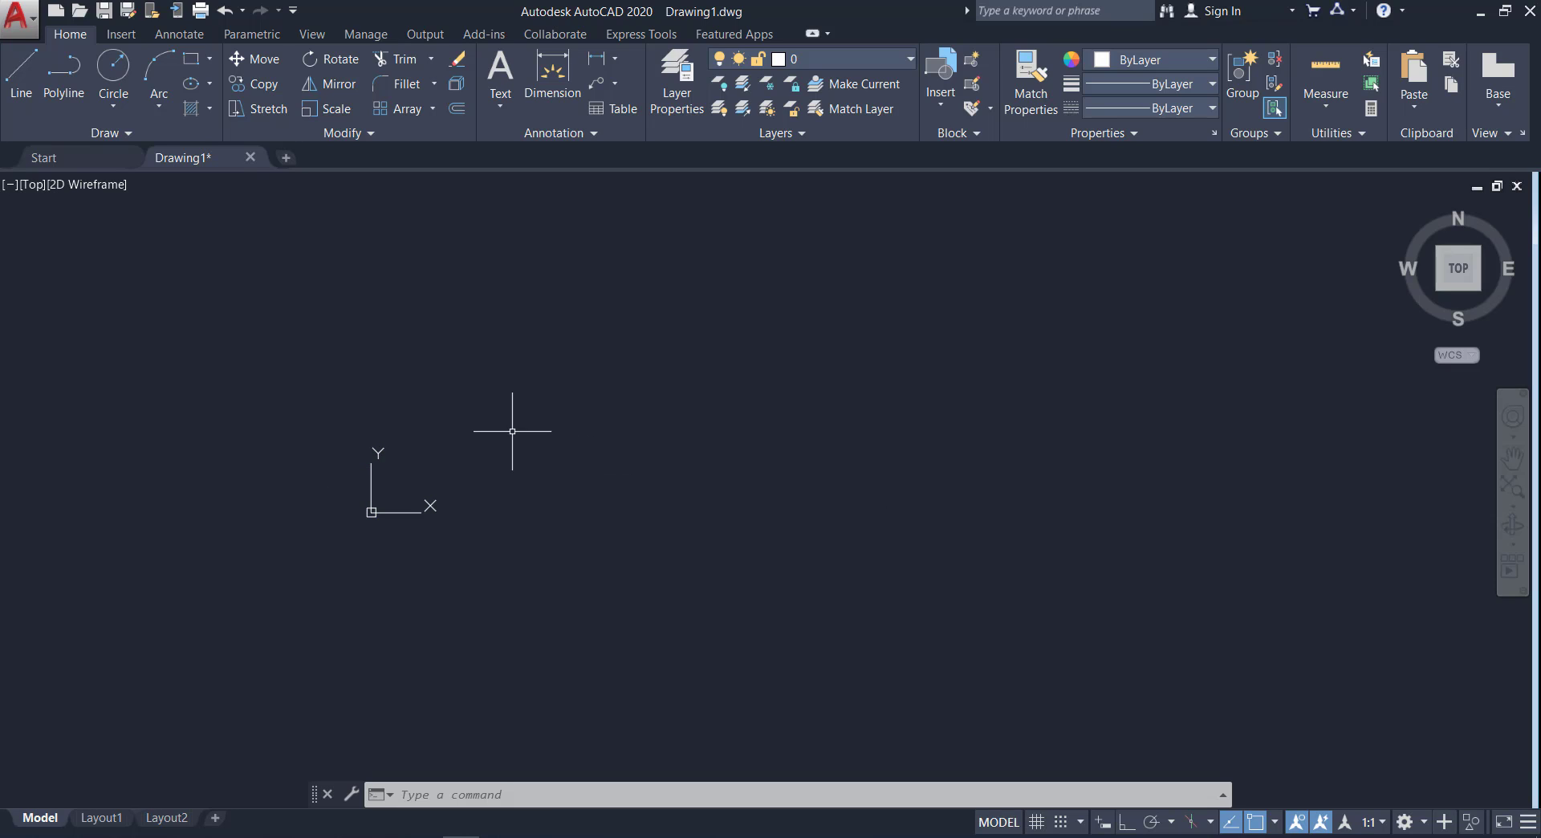
Step: Start RECTANG from the Rectangle tool in the Home tab's Draw panel
left_click(196, 61)
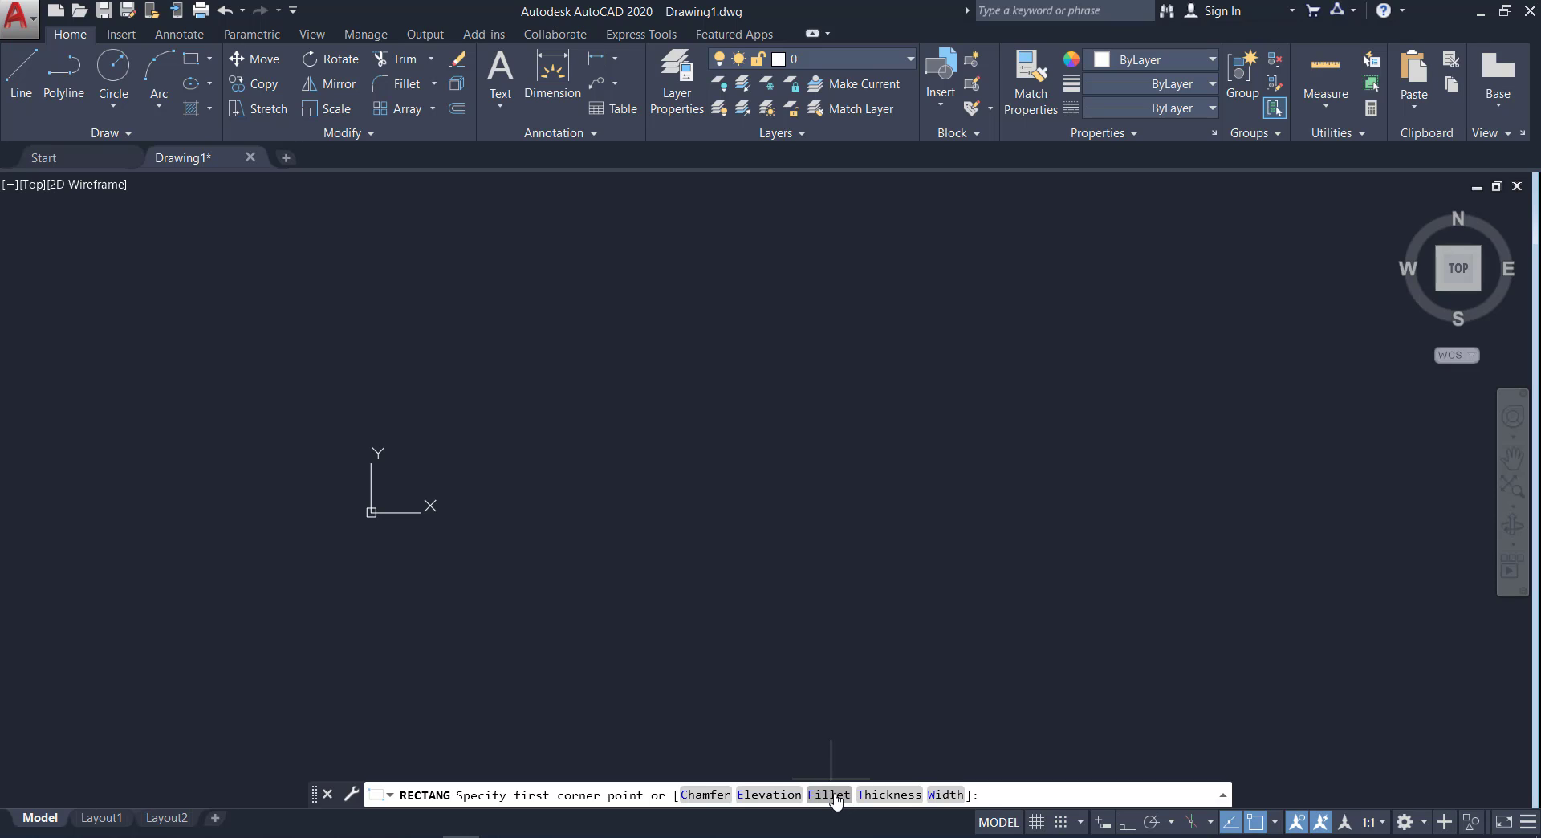
Step: Set the rectangle fillet radius to 1 and draw a rounded rectangle from two corner picks
left_click(829, 794)
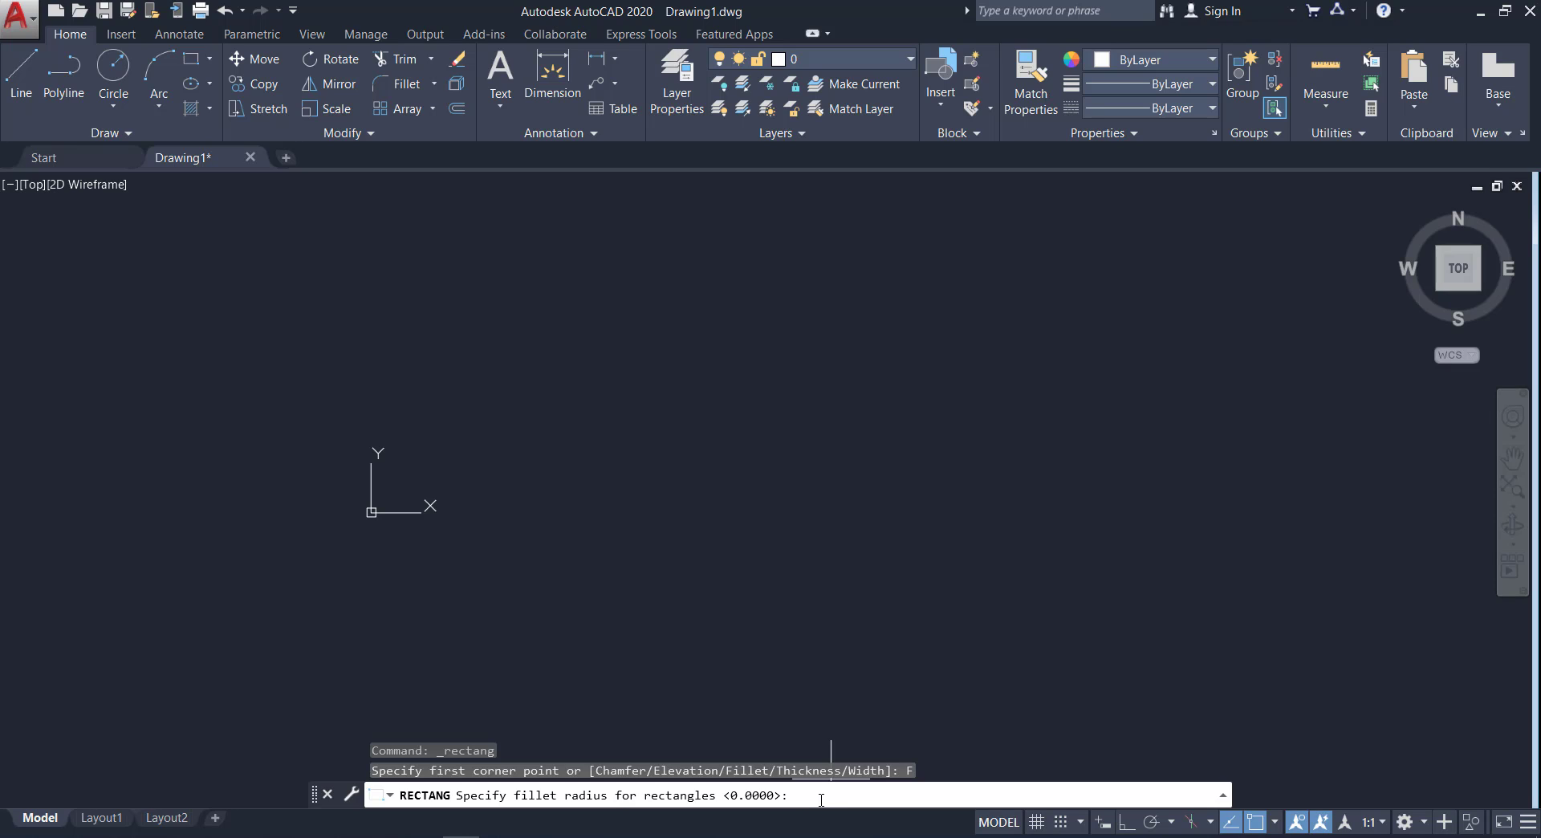
type("1")
key("Return")
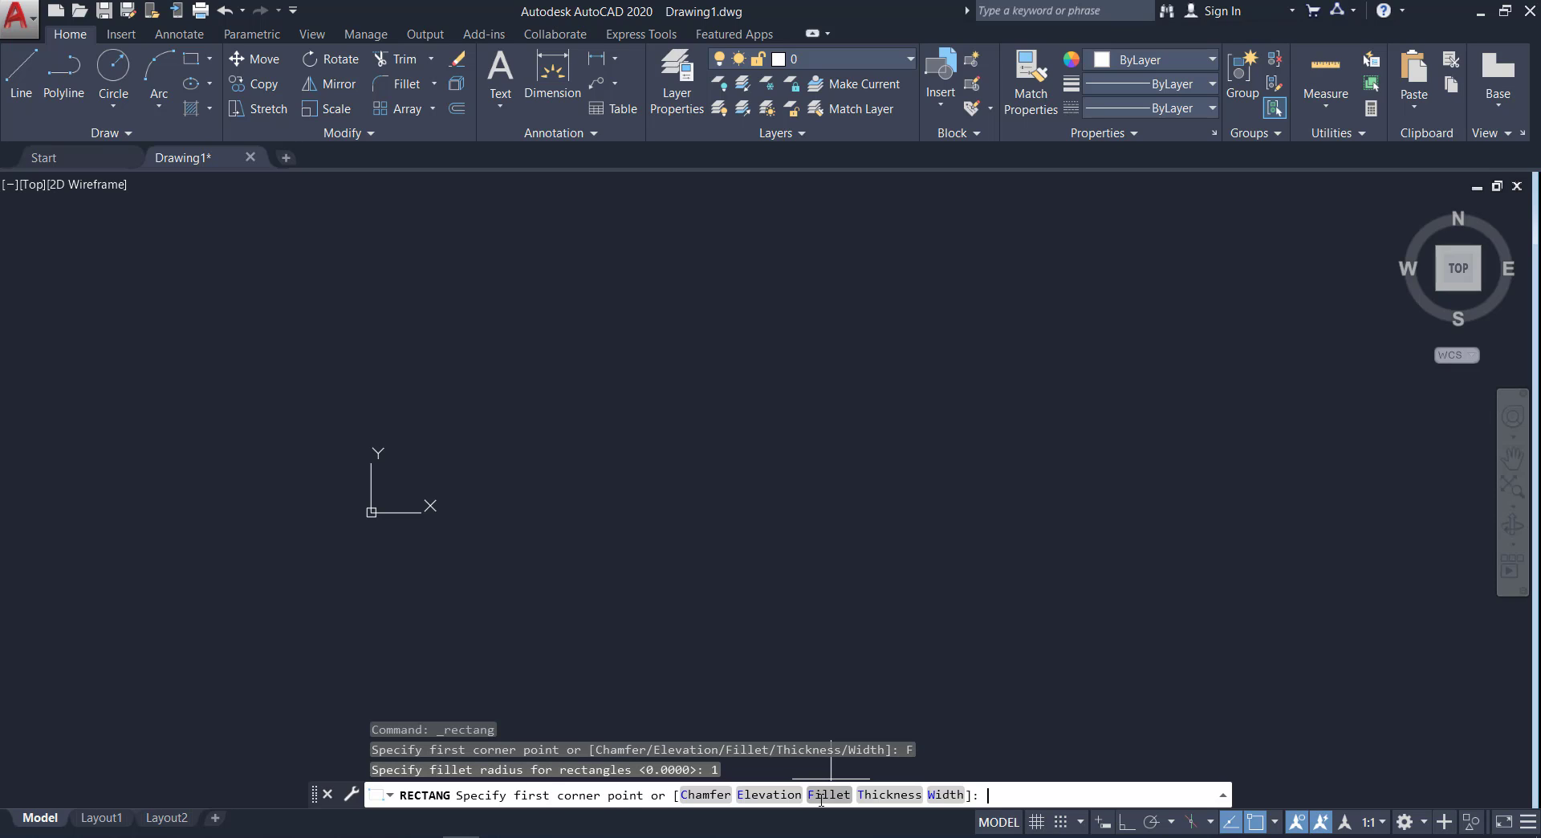
left_click(656, 600)
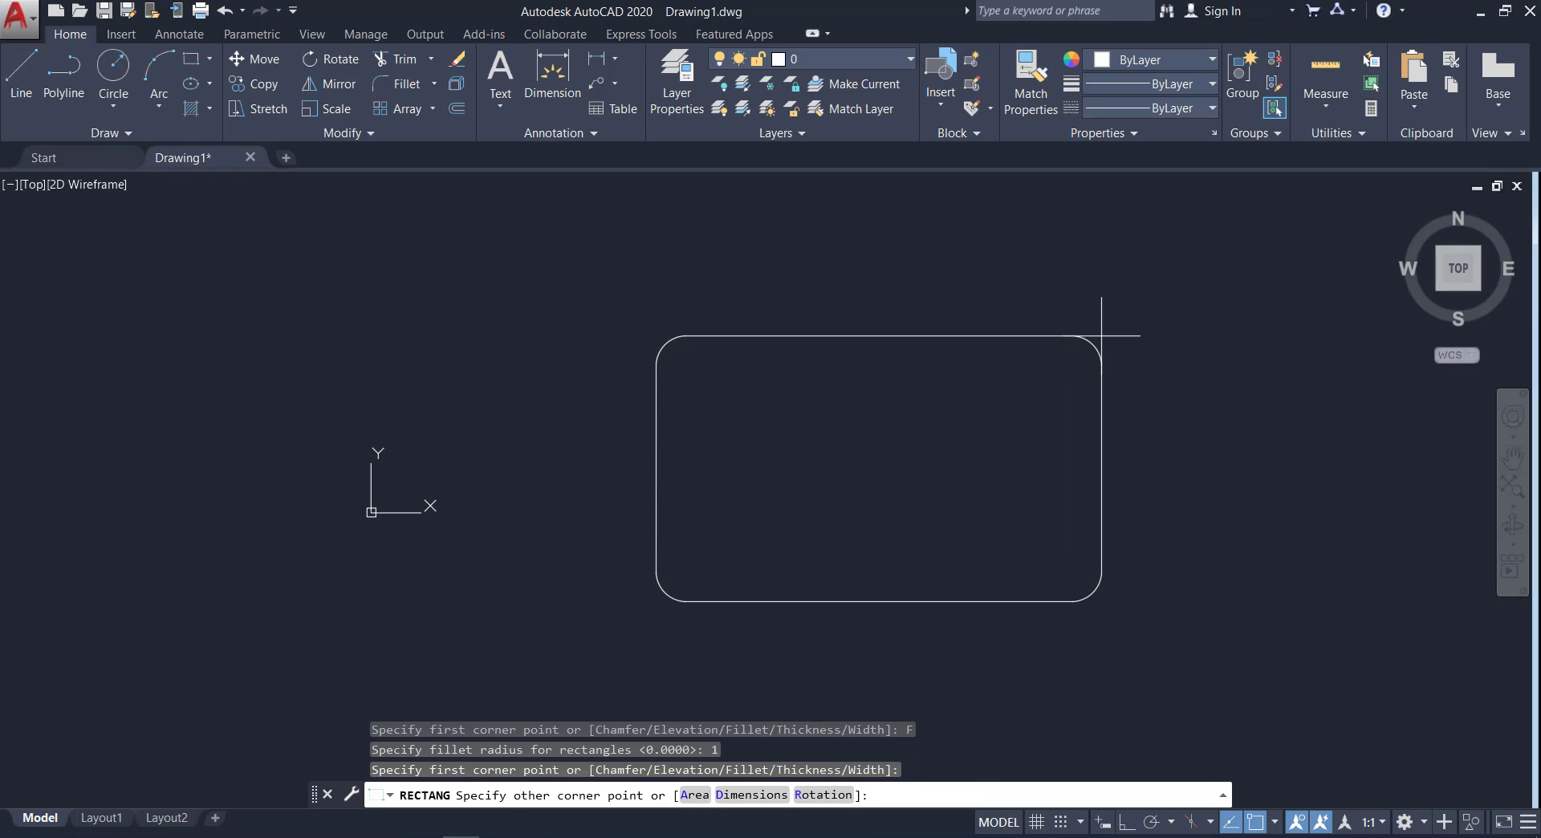
left_click(1096, 371)
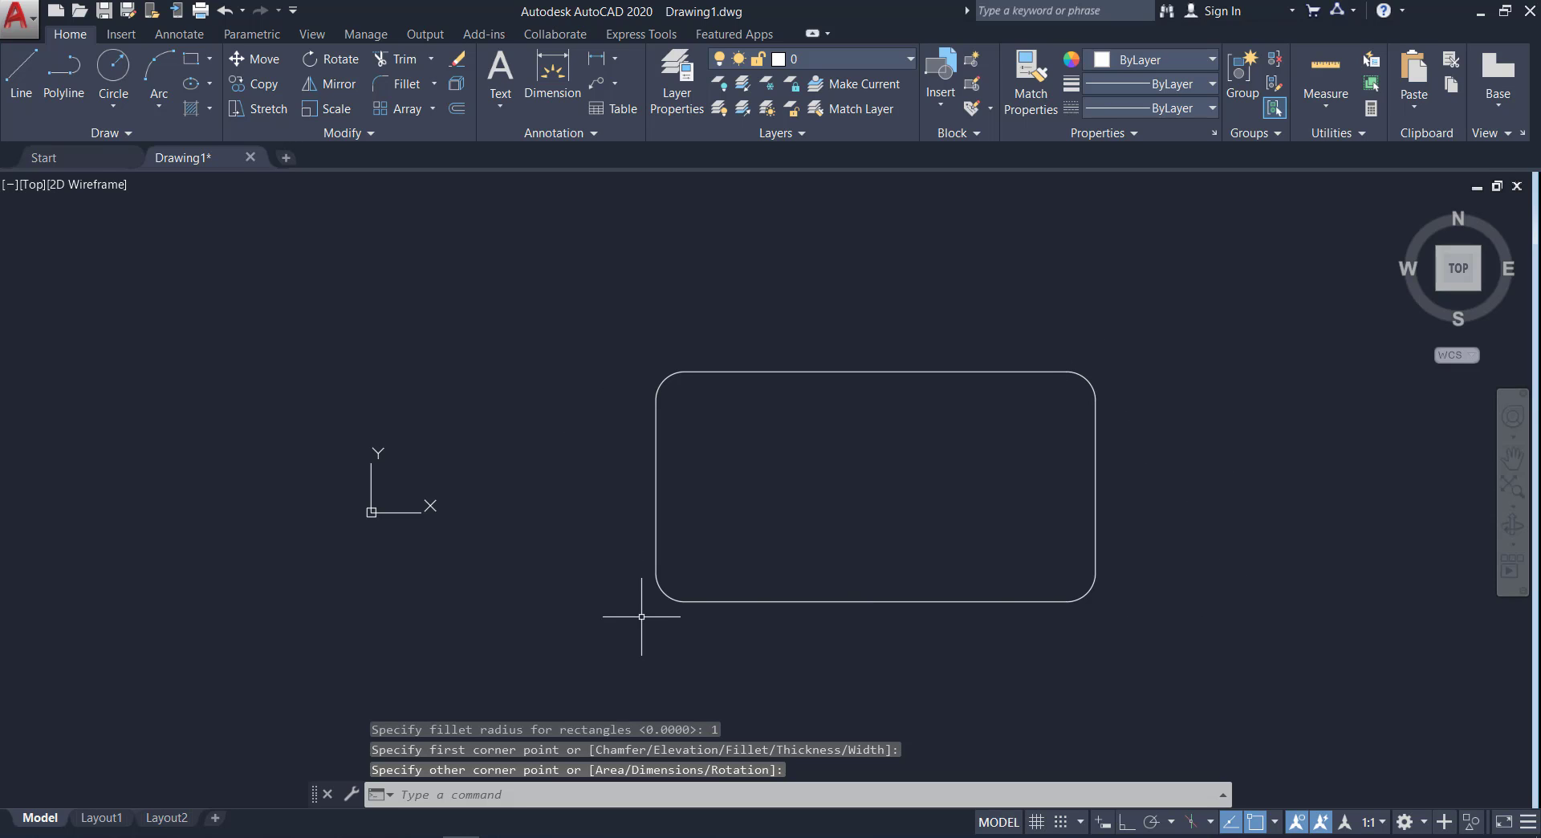
Step: Select the rounded rectangle and erase it
left_click(975, 604)
right_click(974, 603)
left_click(884, 599)
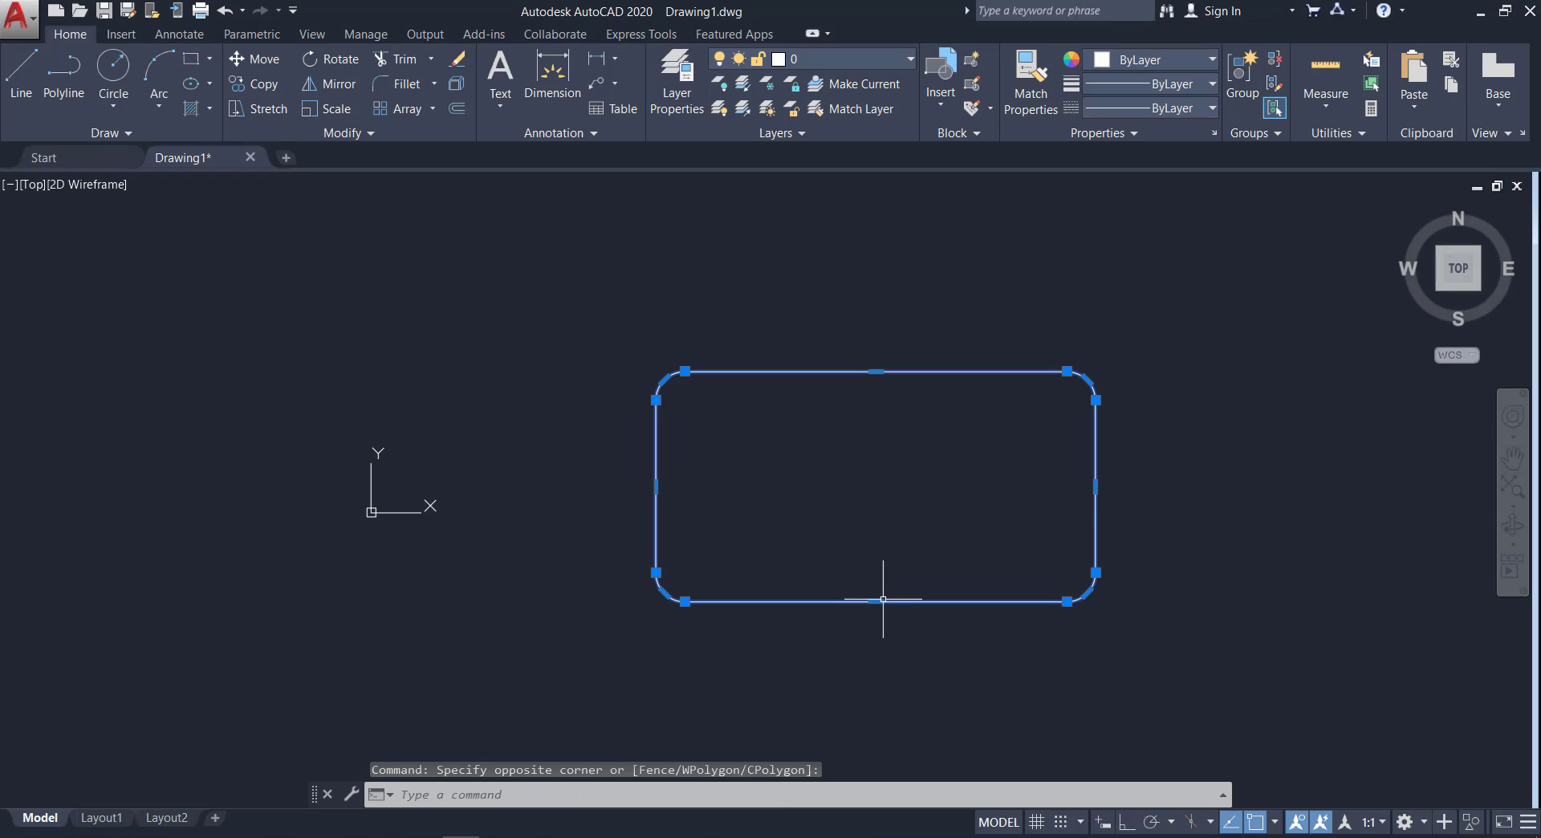
right_click(884, 599)
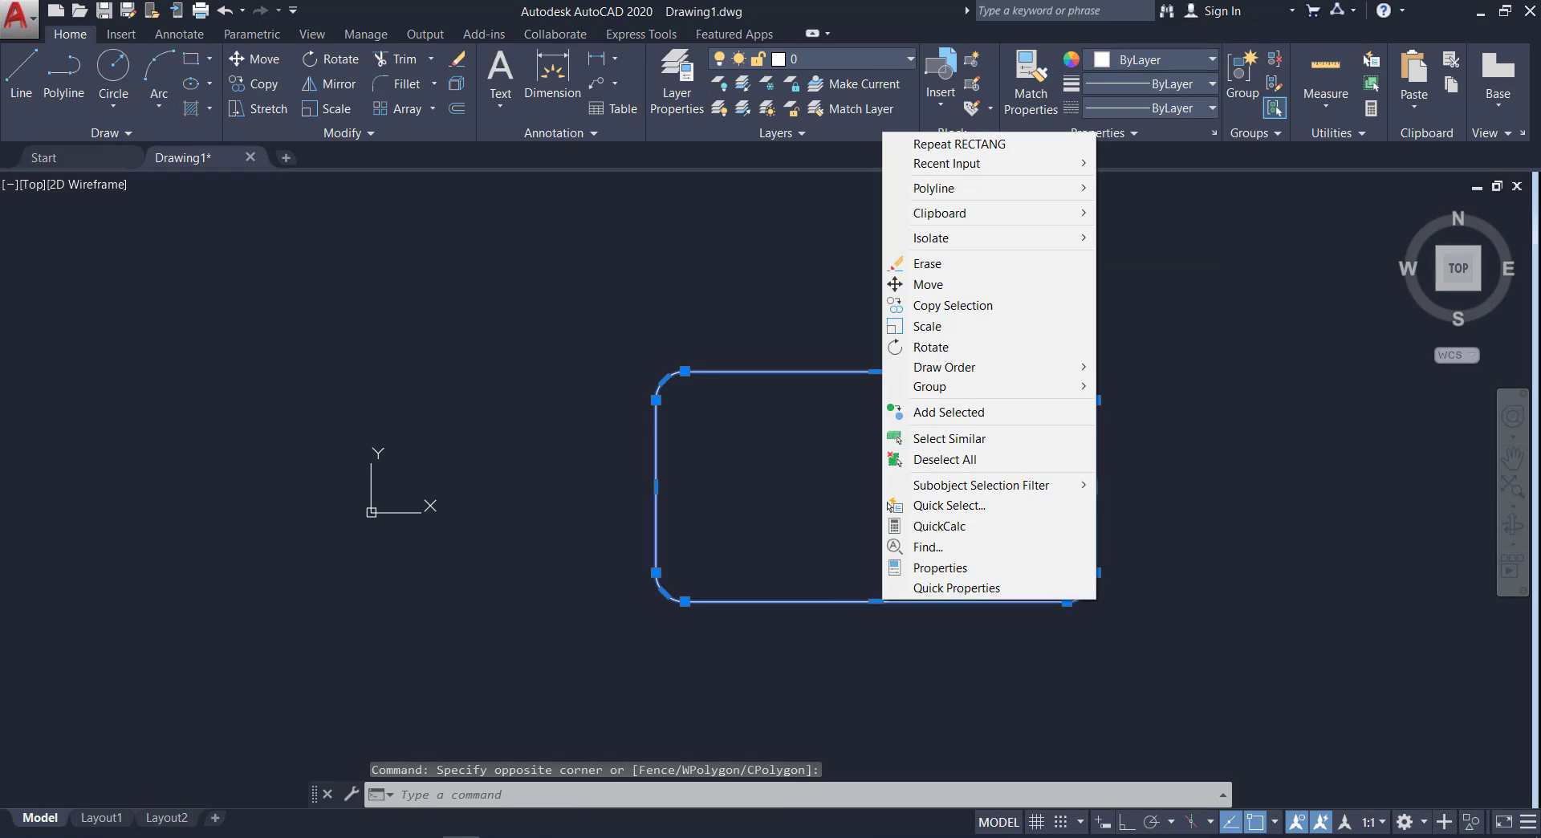
left_click(977, 263)
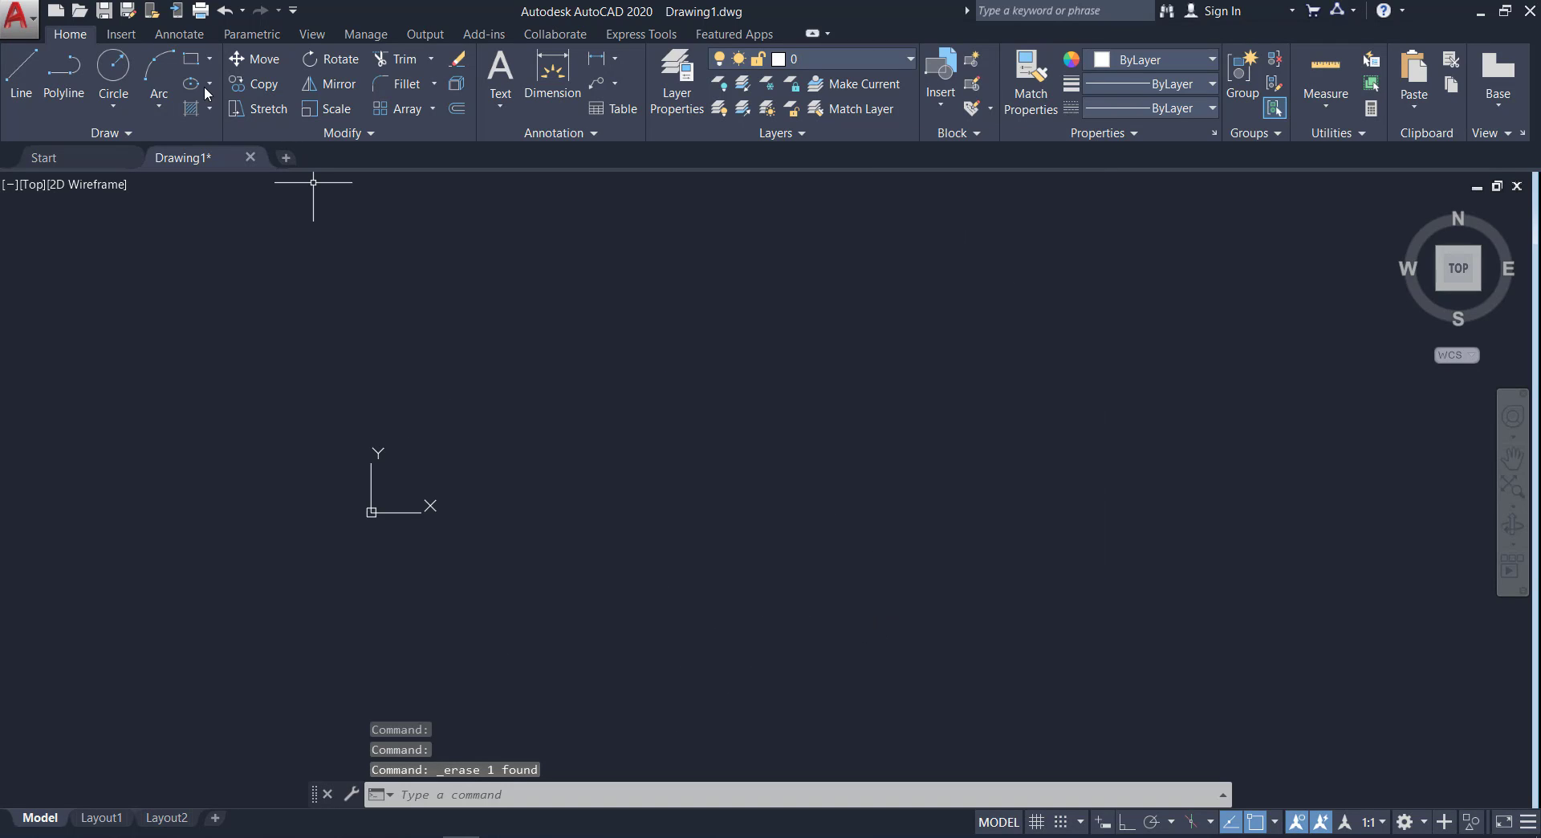
Step: Set the fillet radius to 0 and draw a sharp-cornered rectangle from two corner picks
left_click(191, 59)
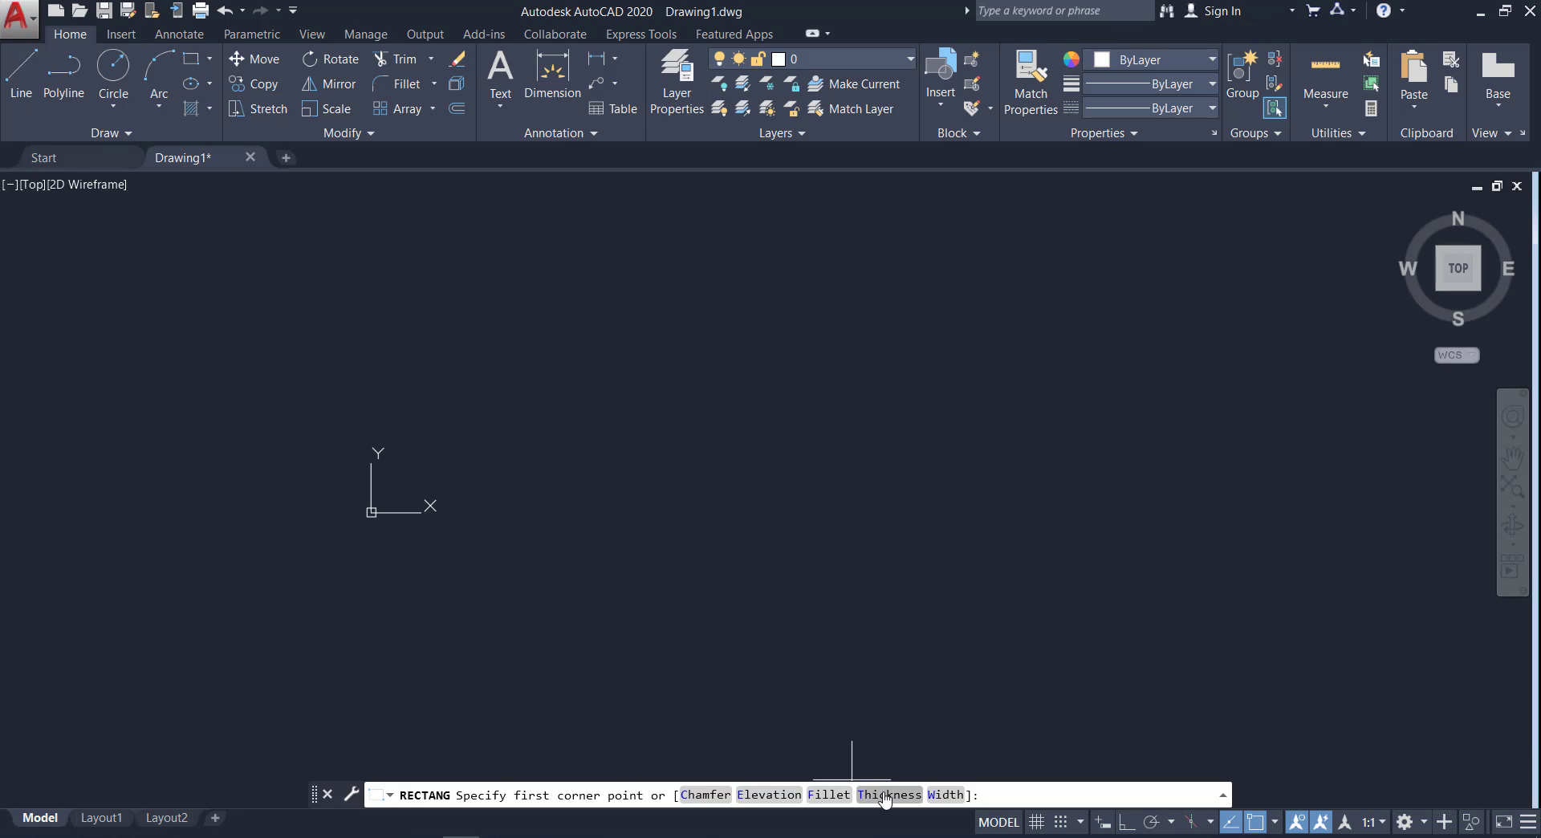
left_click(828, 795)
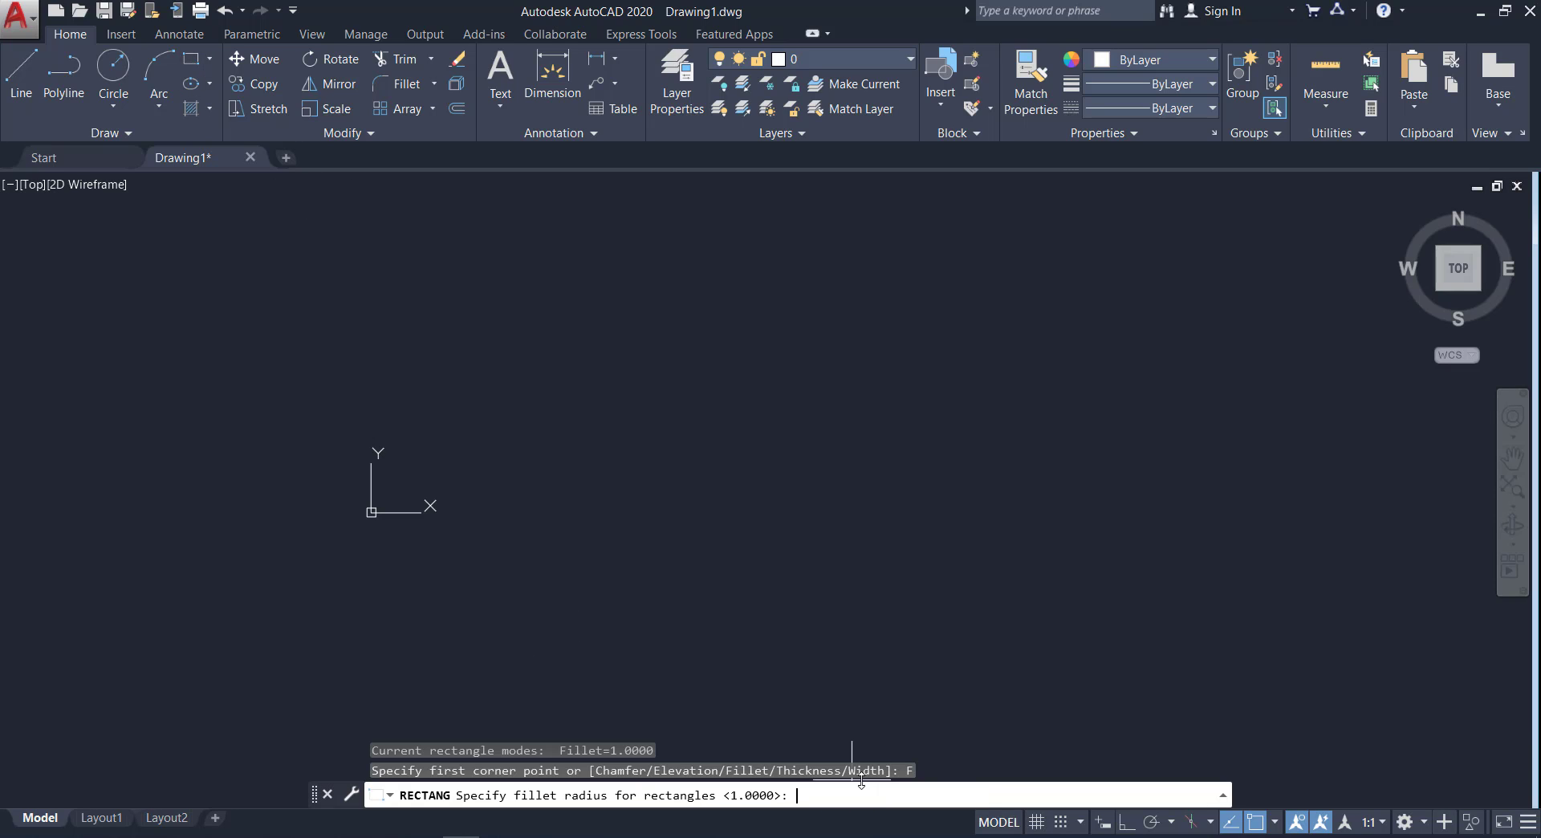
type("0")
key("Return")
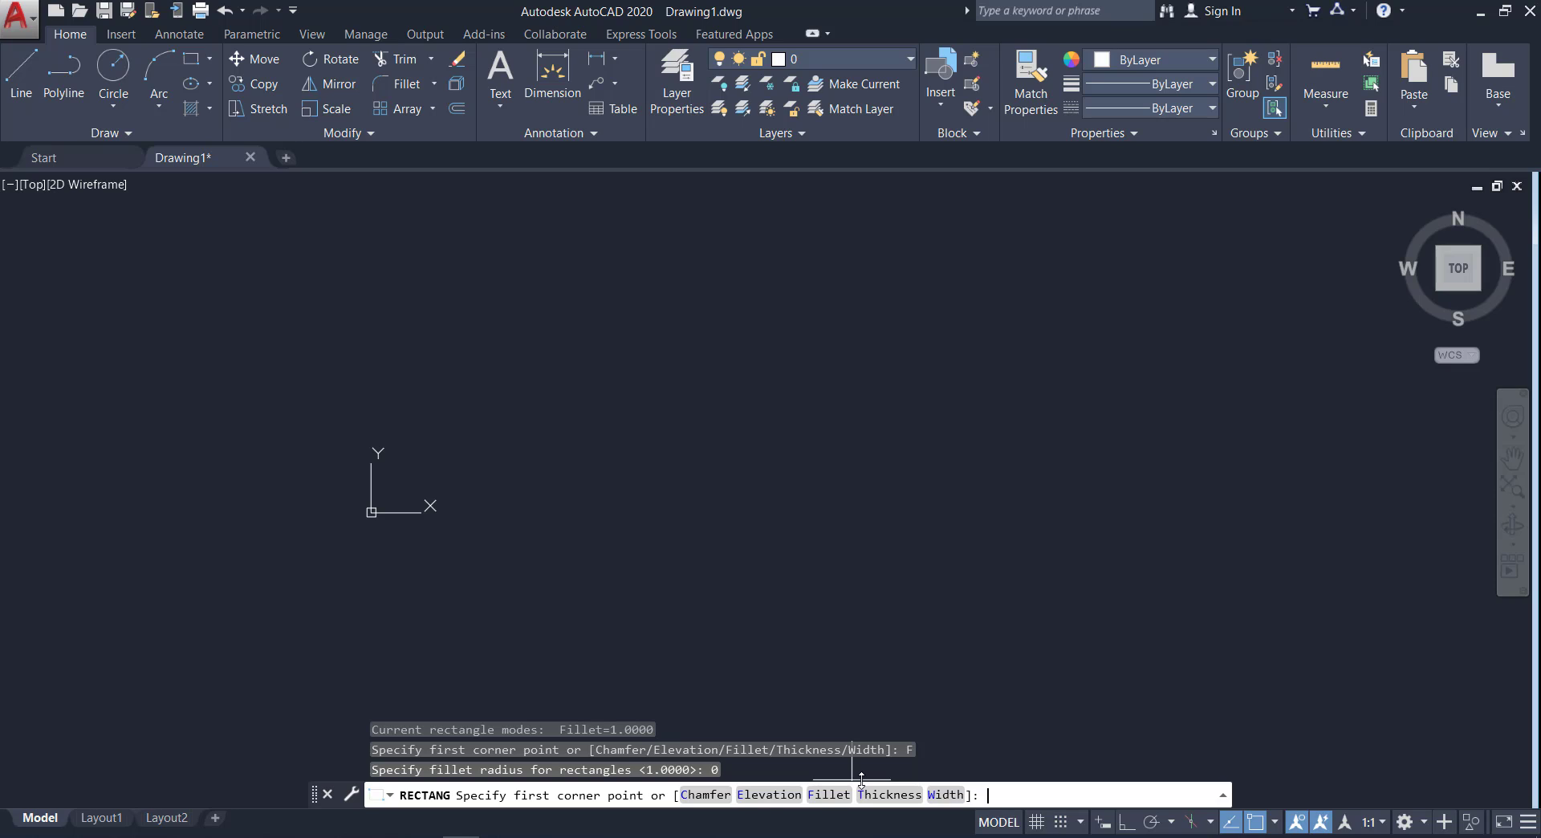
left_click(650, 574)
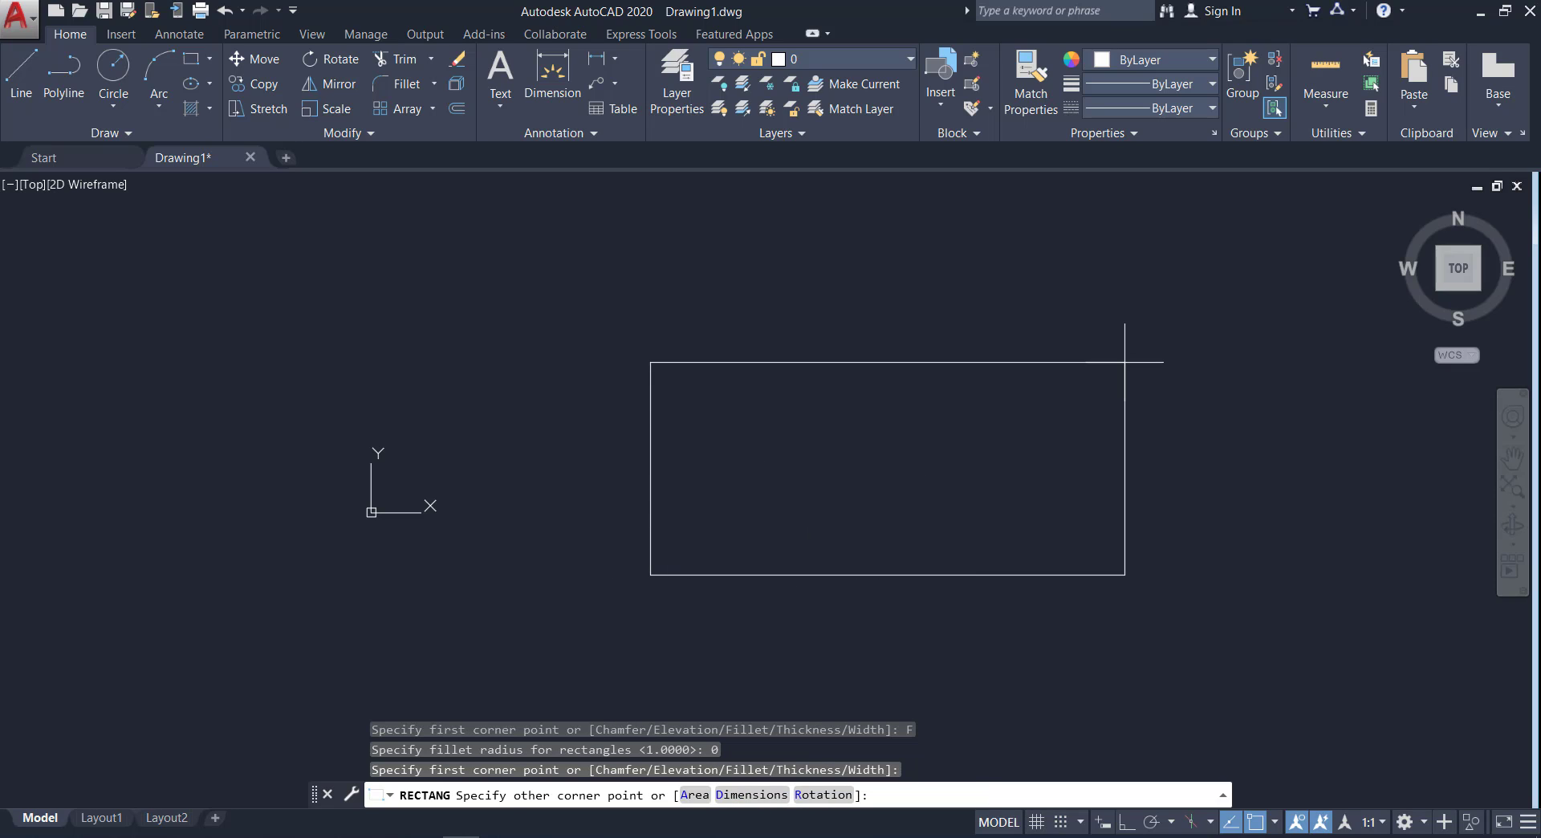
left_click(1124, 362)
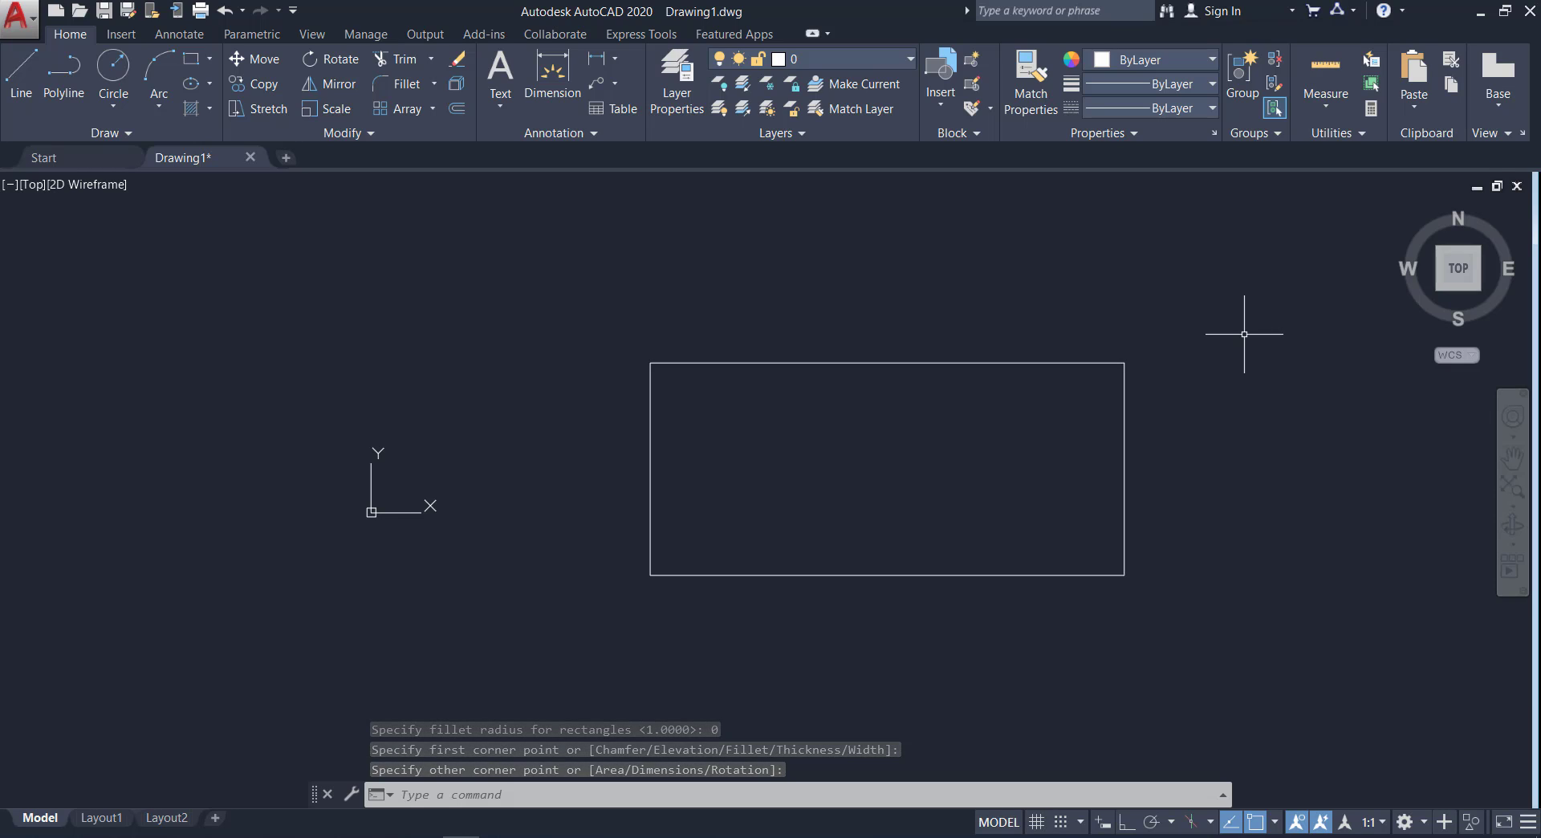
Step: Undo the sharp rectangle and the rounded one, leaving the drawing empty
key("ctrl+z")
type("u")
key("Return")
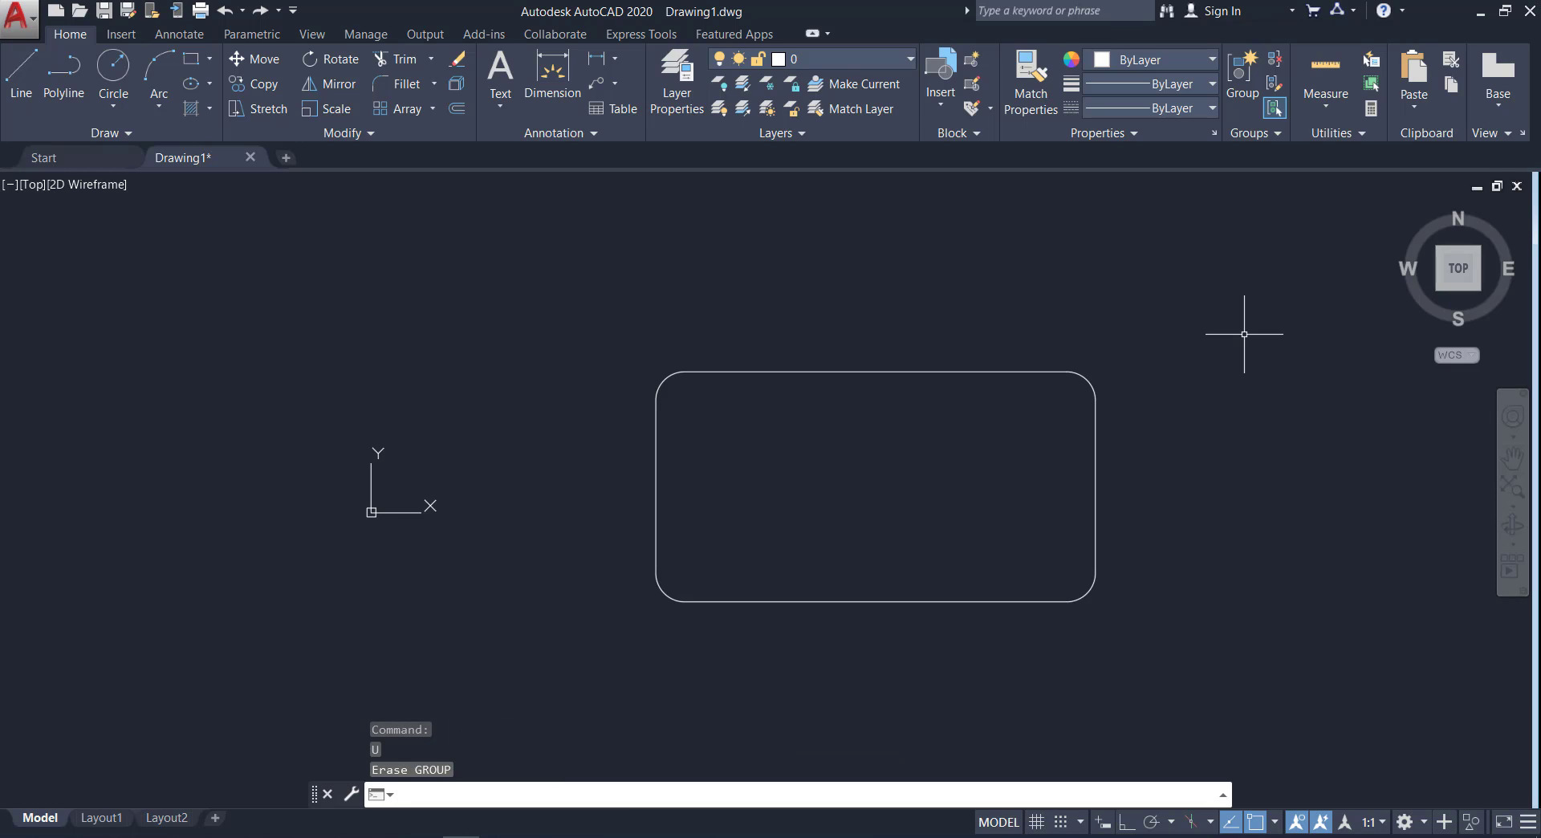
key("ctrl+z")
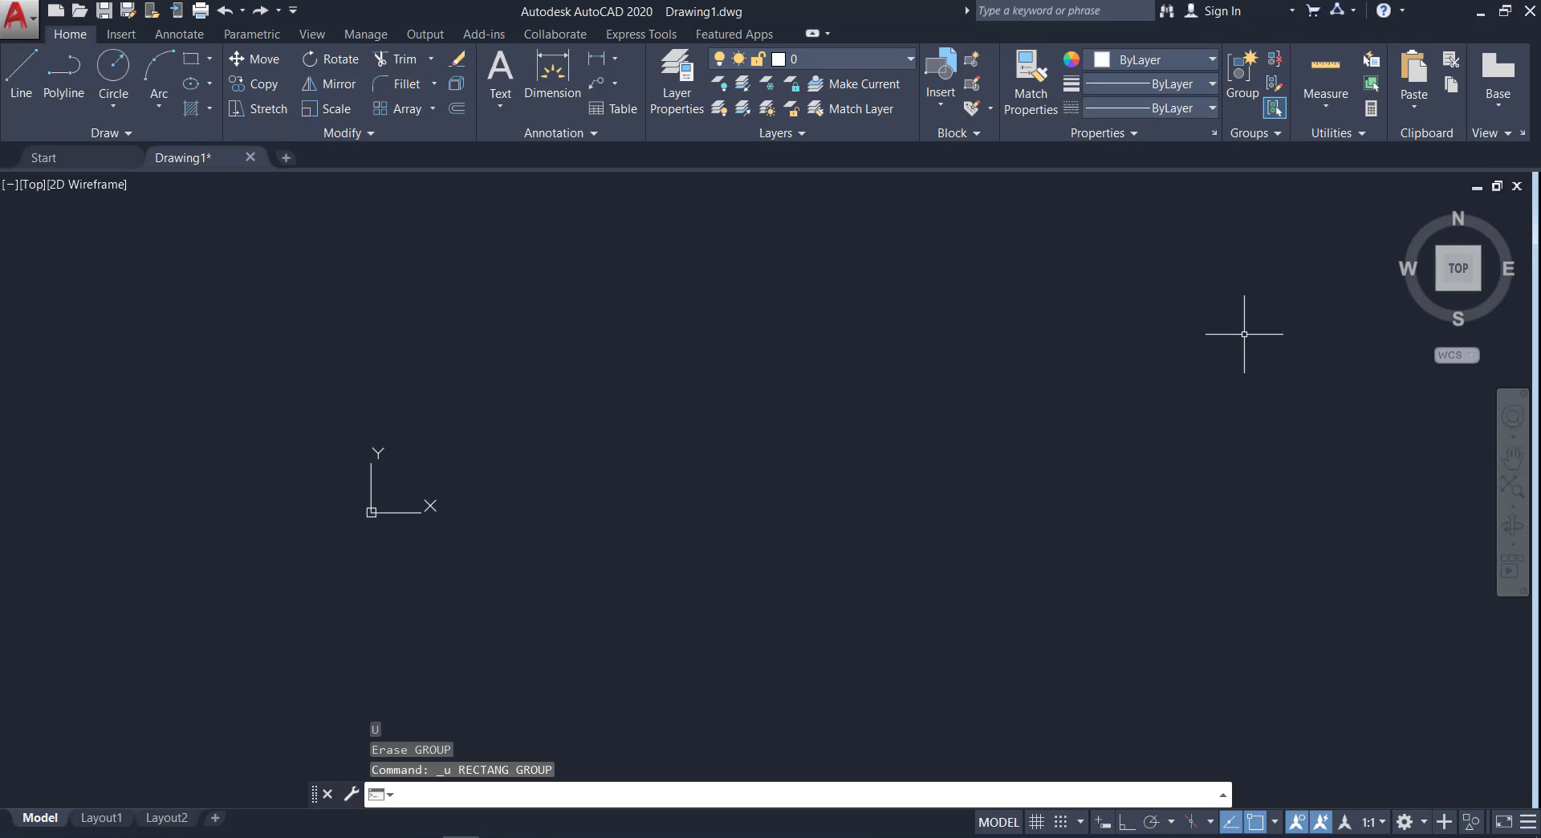
Step: Draw a rectangle with line width 2 from two corner picks
left_click(191, 59)
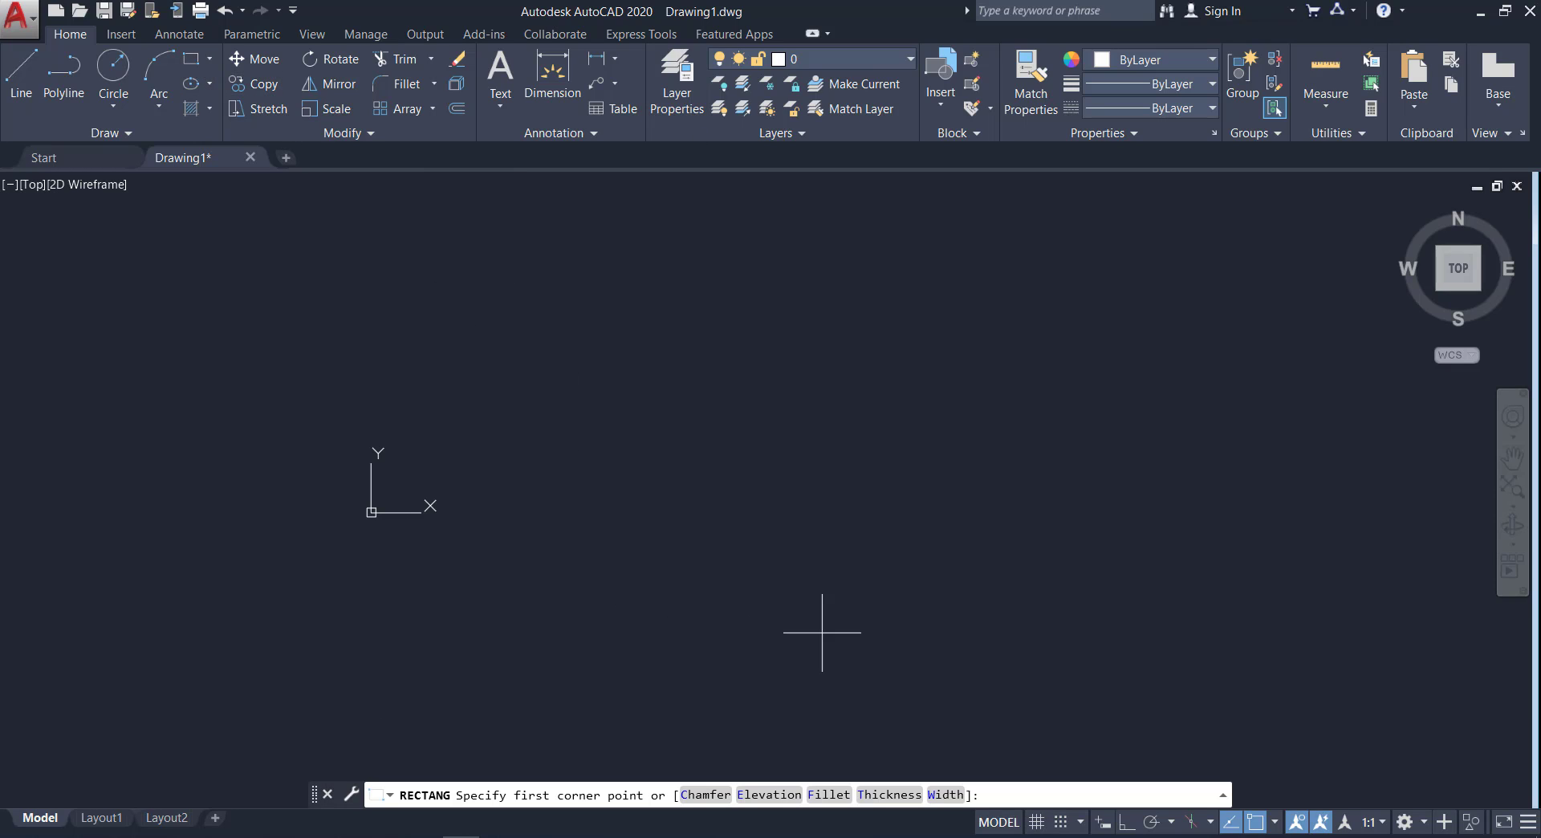
left_click(947, 795)
type("2")
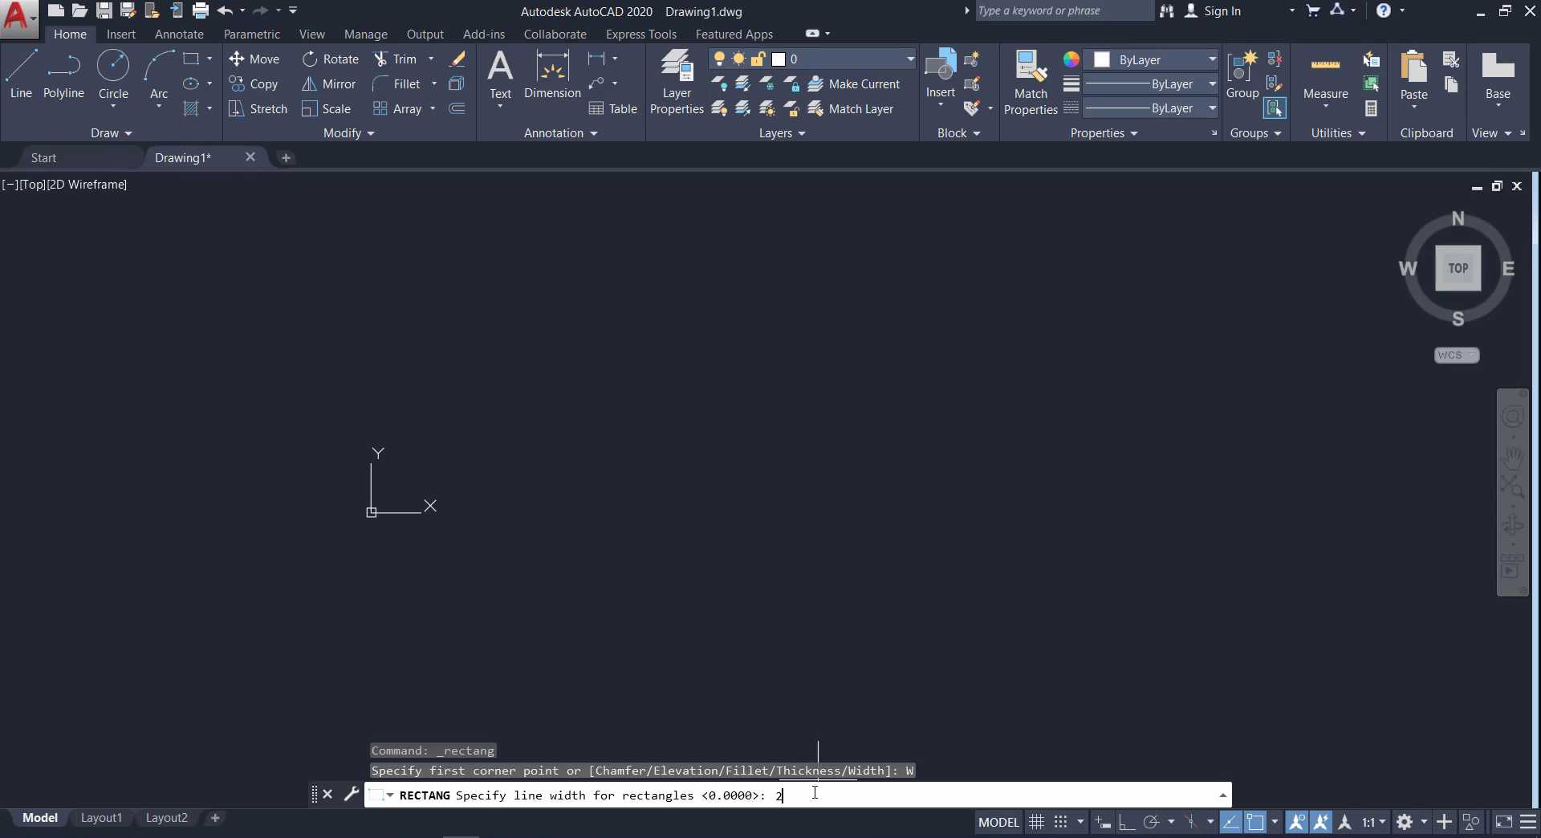
key("Return")
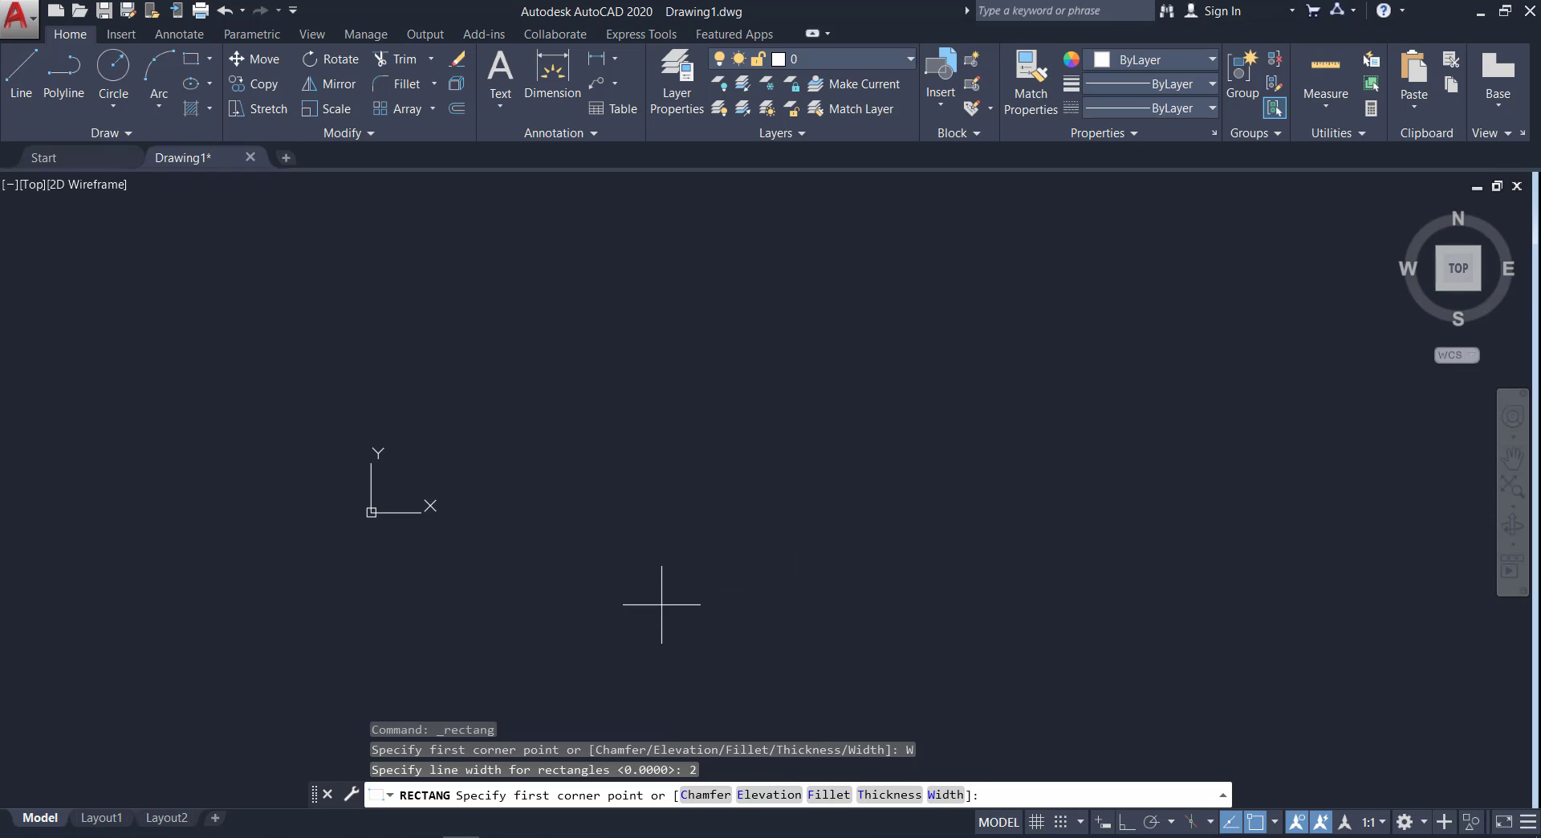
left_click(657, 620)
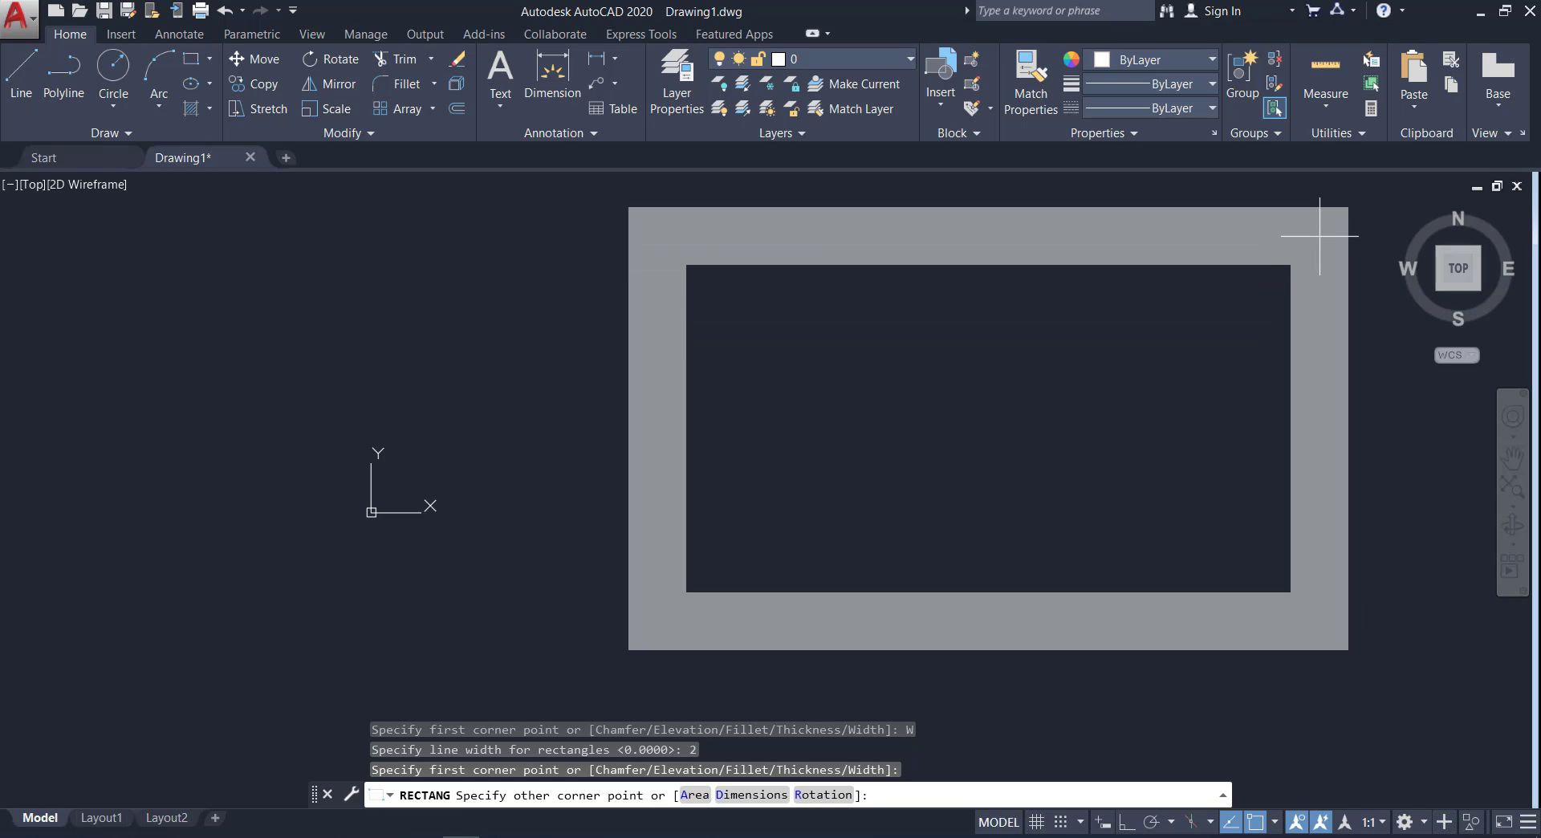
left_click(1319, 237)
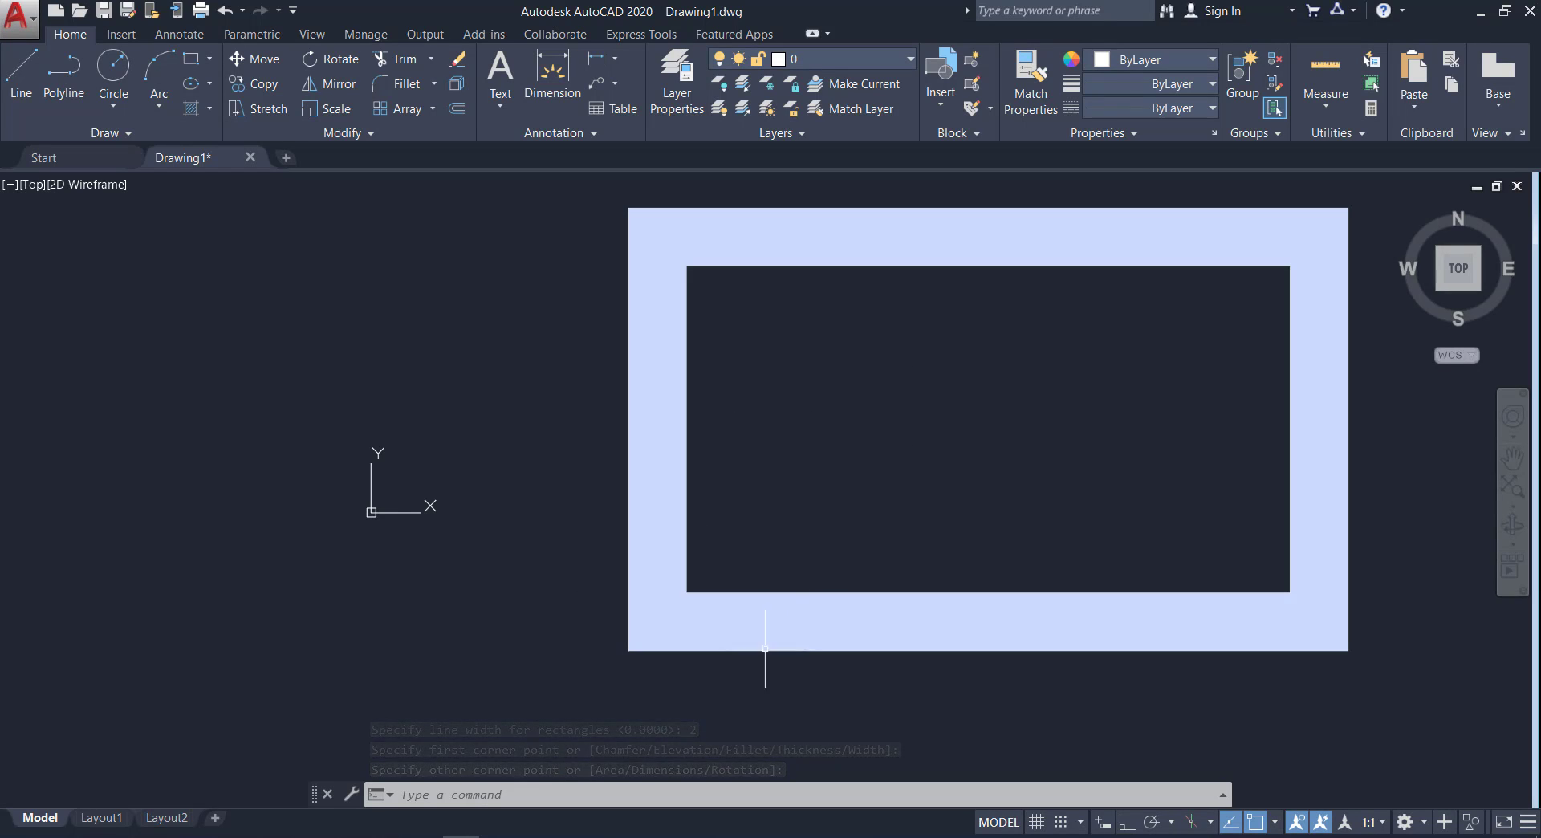
Step: Erase the thick rectangle and start RECTANG again
right_click(708, 616)
left_click(662, 621)
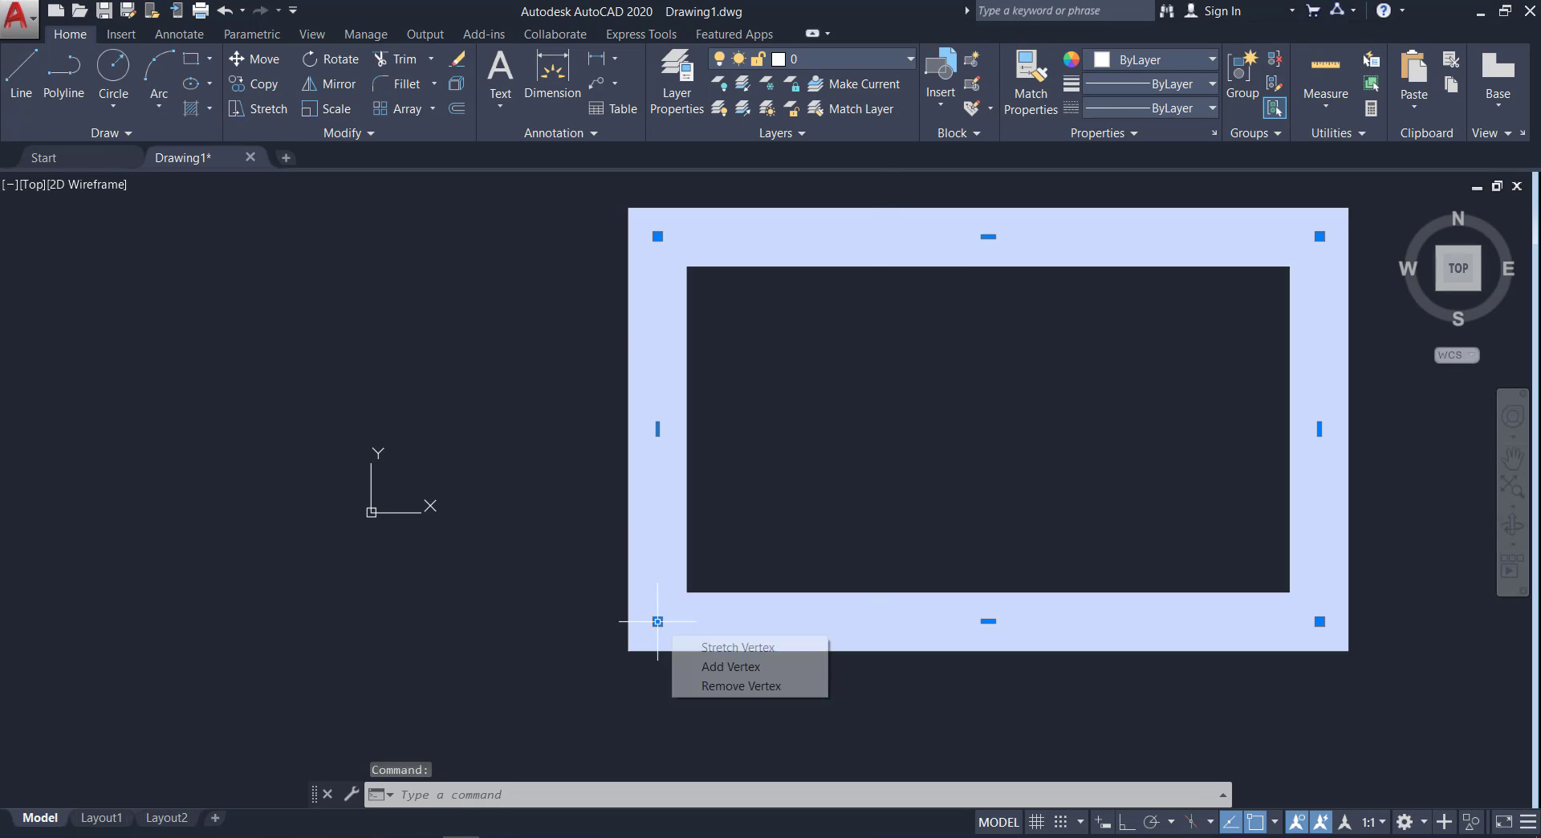
right_click(668, 608)
left_click(732, 270)
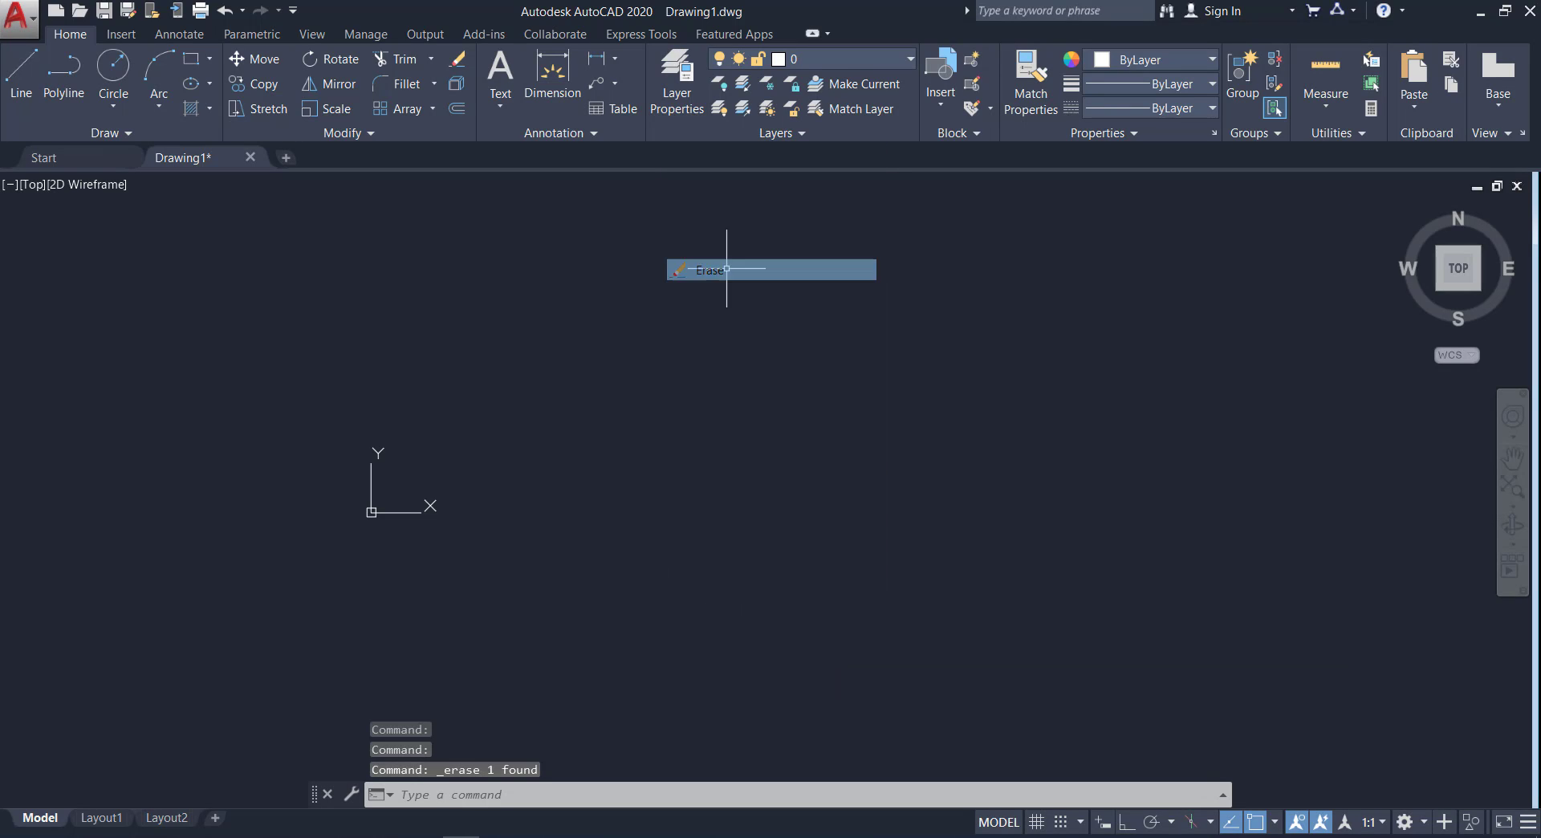
left_click(193, 61)
Step: Reset the rectangle width to 0 and draw a thin rectangle from two corner picks
left_click(193, 63)
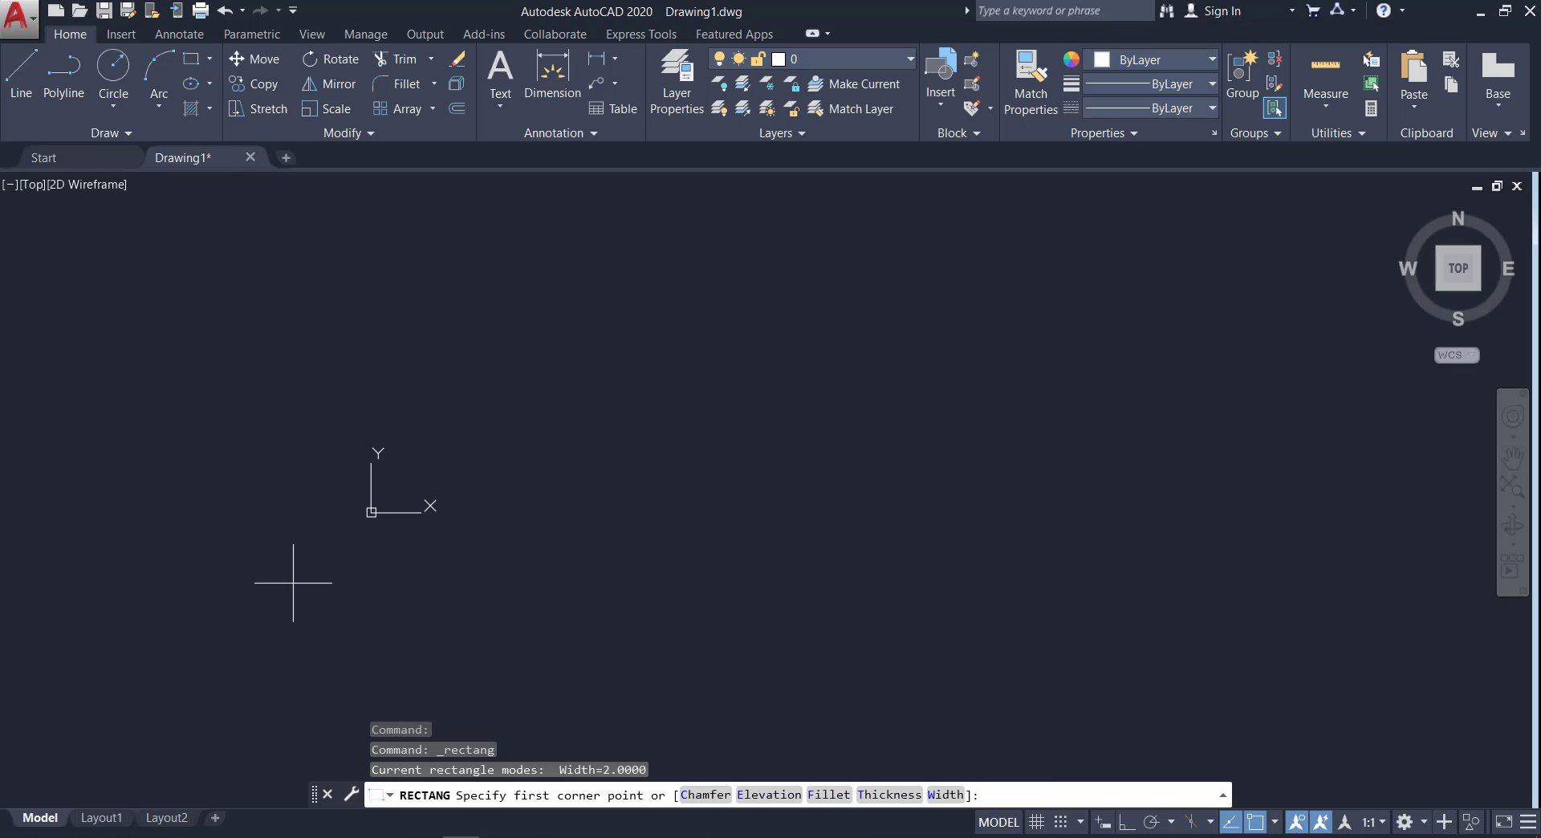
left_click(944, 795)
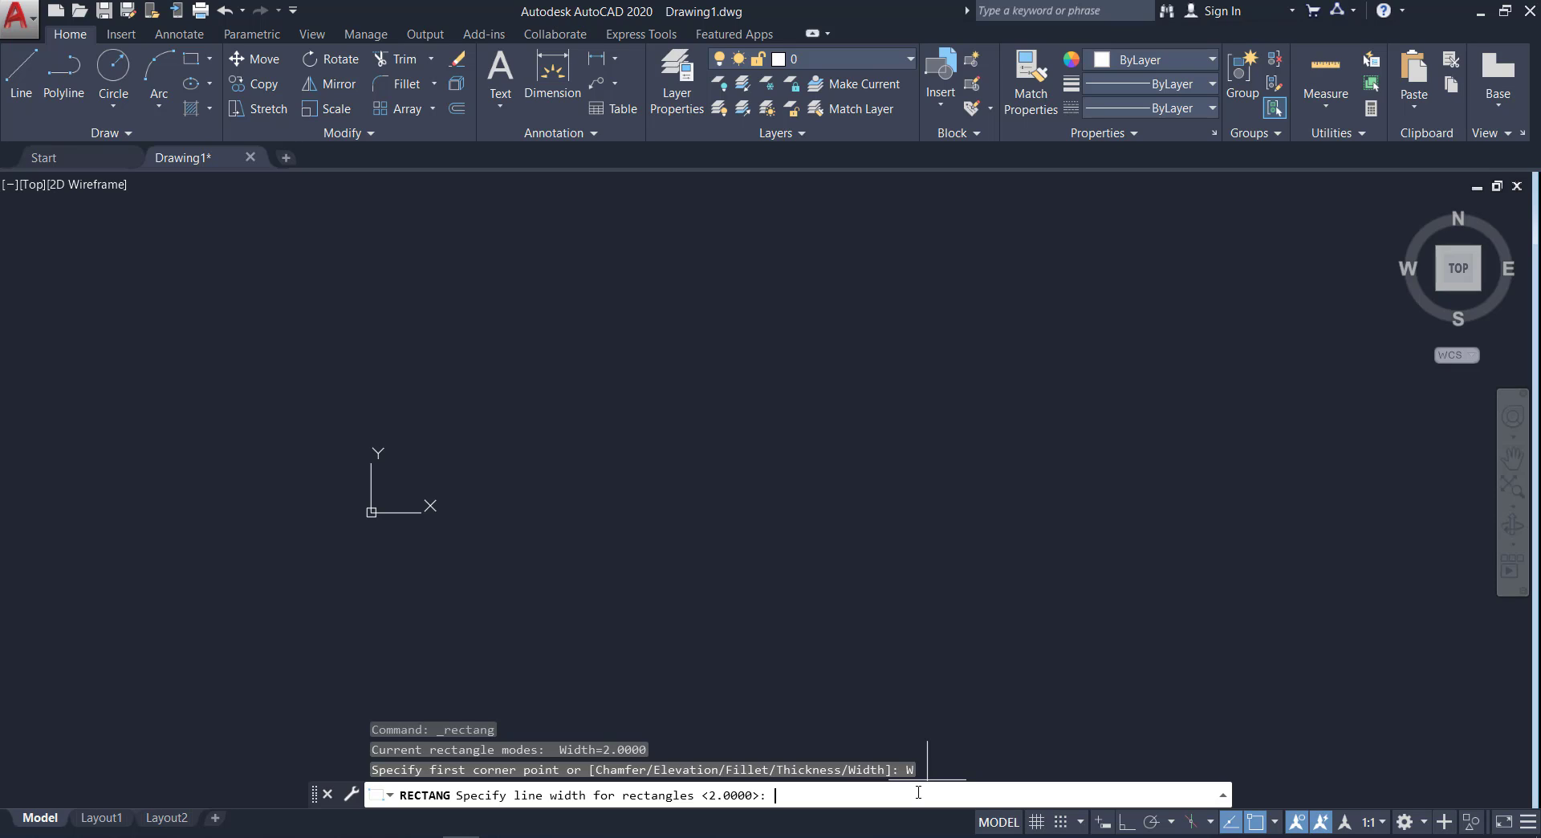
type("0")
key("Return")
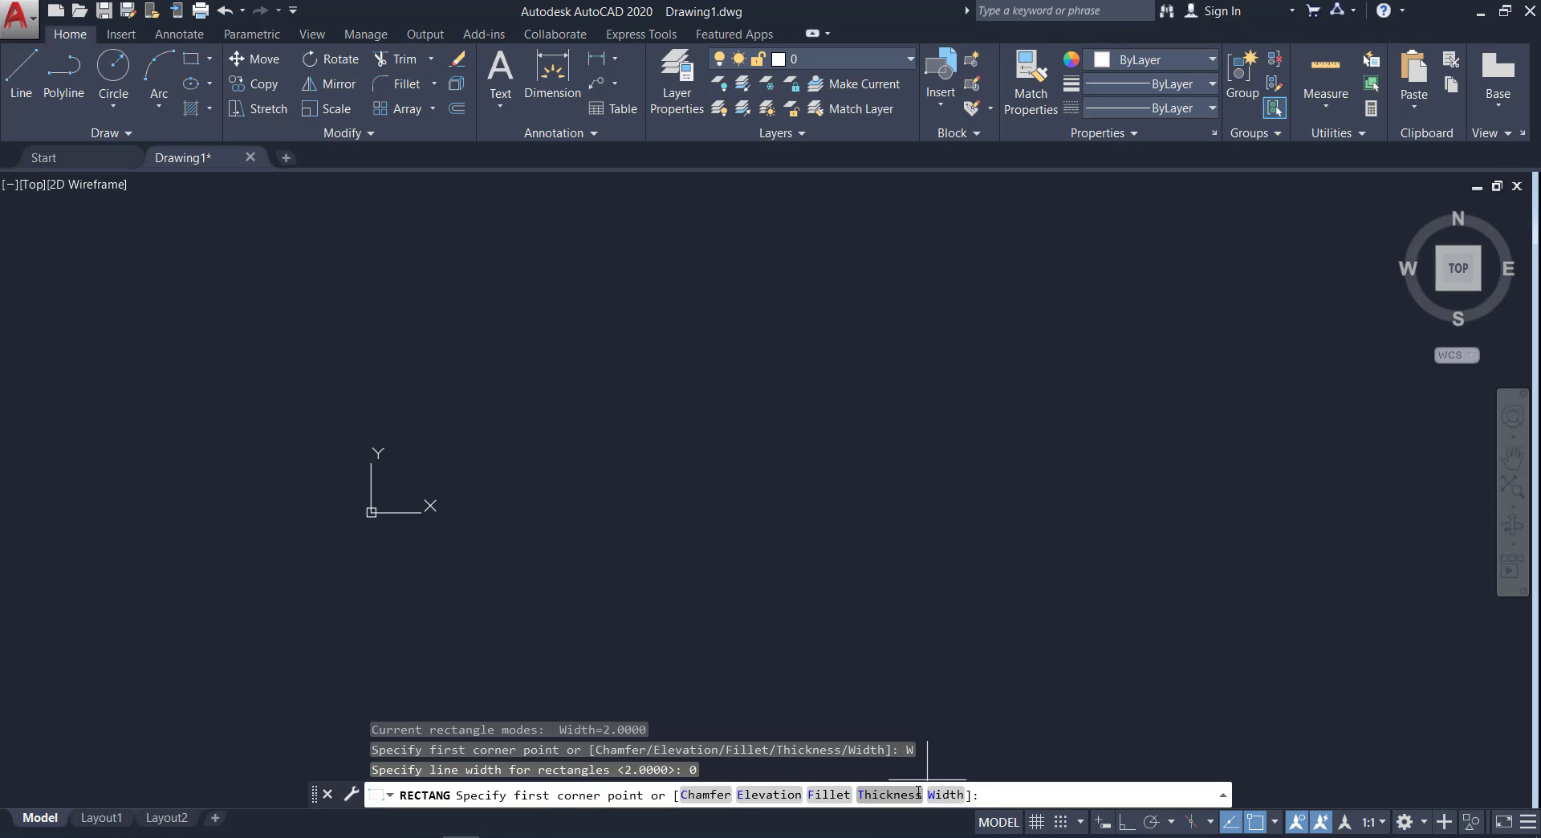
left_click(637, 561)
left_click(1112, 317)
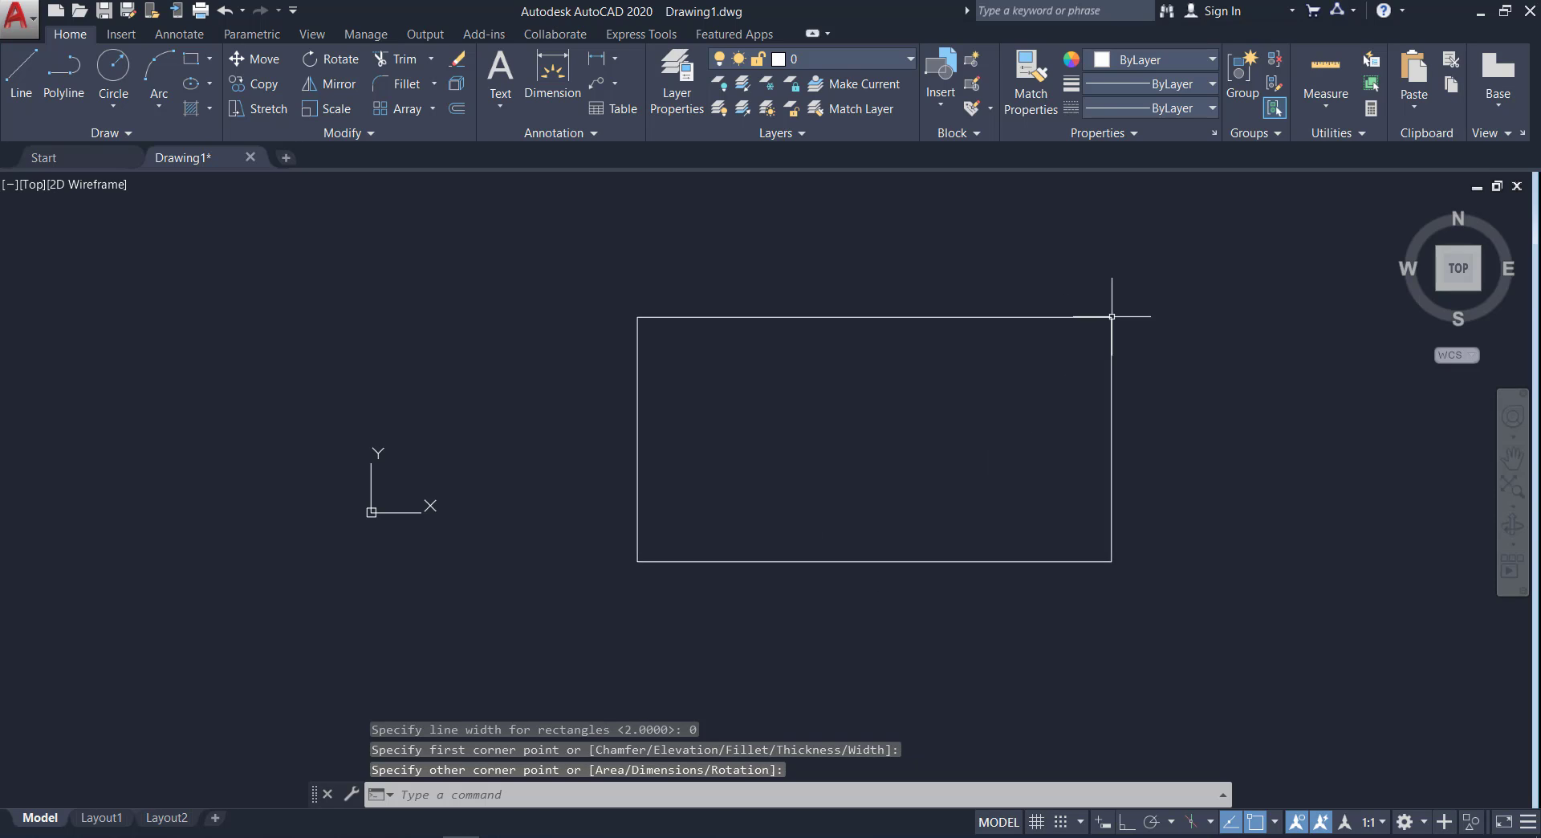